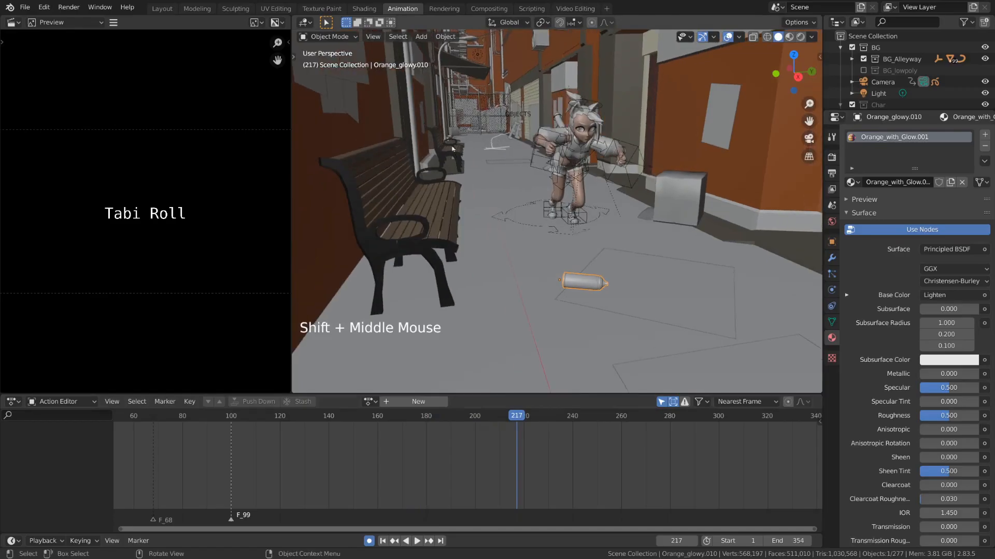
Step: Examine frames 217 to 223 around the can on the ground to find where the character's hand reaches it
shift+middle_drag(670, 214, 649, 254)
scroll(651, 234, down, 1)
shift+middle_drag(649, 254, 651, 233)
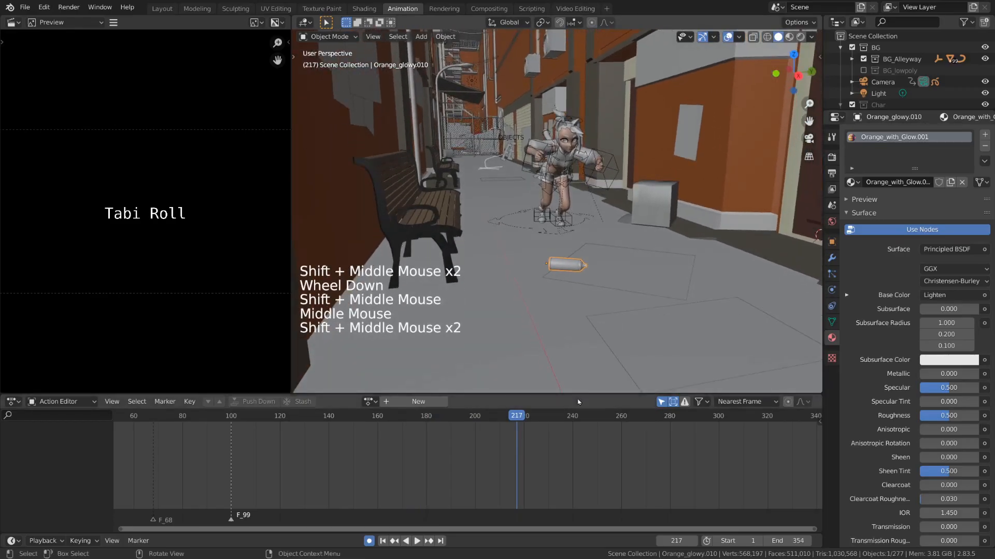
drag(519, 418, 521, 384)
shift+scroll(632, 284, up, 3)
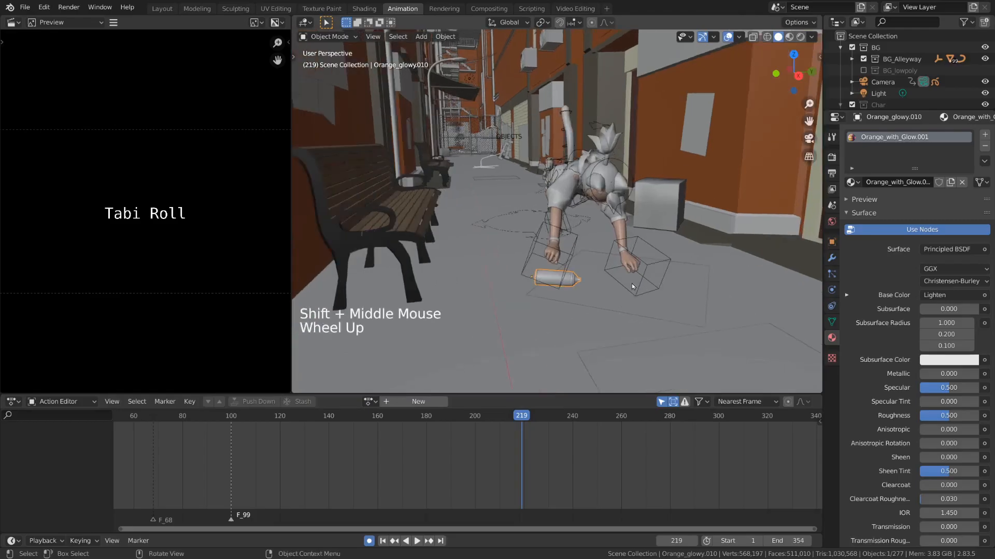
scroll(632, 284, up, 1)
middle_drag(632, 284, 637, 277)
shift+middle_drag(637, 278, 602, 262)
middle_drag(602, 262, 611, 263)
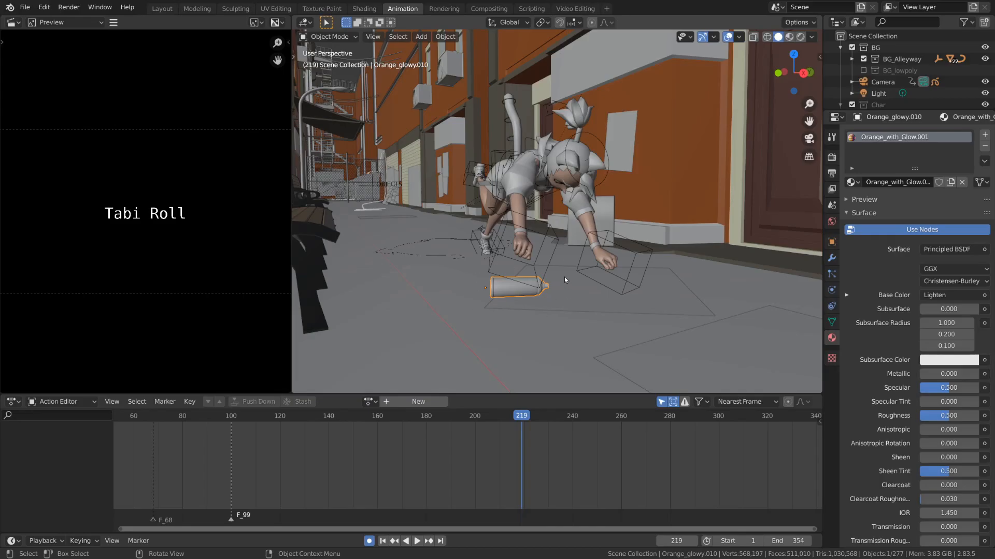
alt+scroll(609, 276, down, 3)
alt+scroll(609, 276, down, 1)
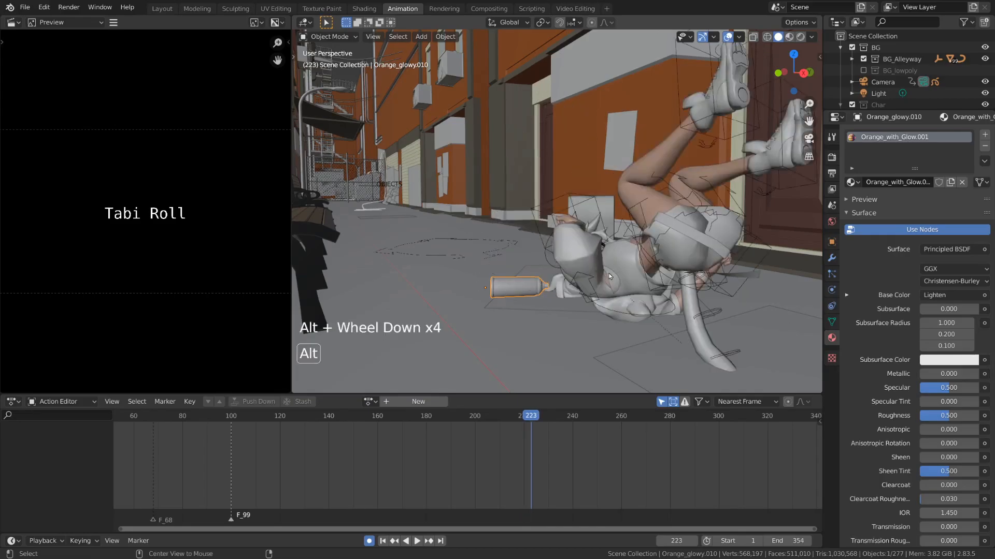
key(g)
right_click(653, 249)
alt+scroll(652, 249, up, 6)
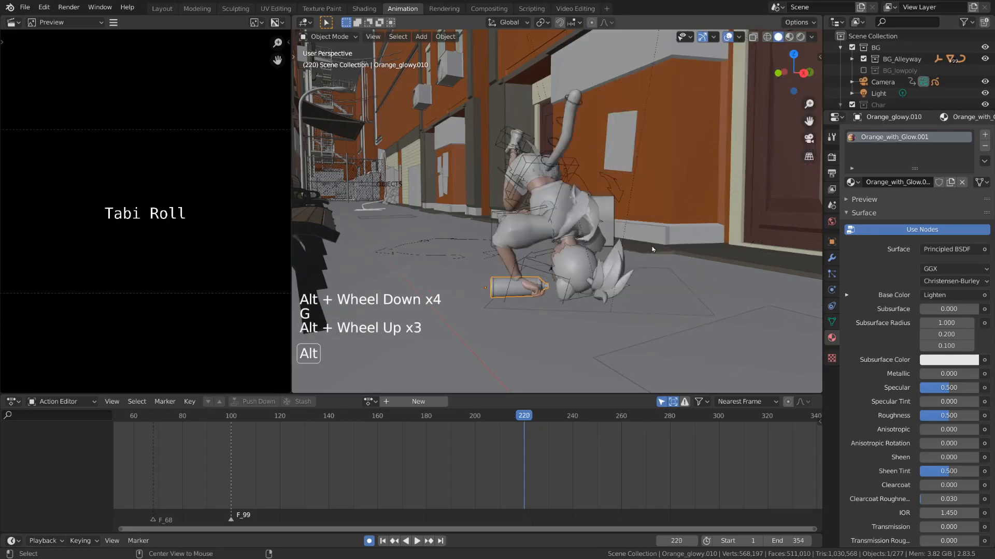
alt+scroll(653, 249, down, 2)
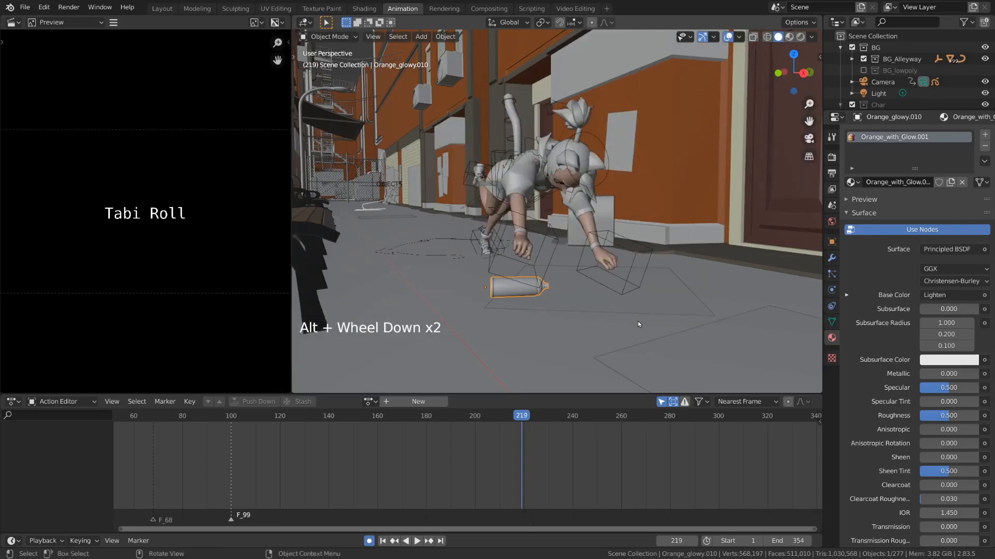
Step: Insert an object transform keyframe on the can at frame 219, just before the hand touches it
mouse_move(520, 416)
mouse_down()
mouse_move(503, 415)
mouse_move(523, 410)
mouse_up()
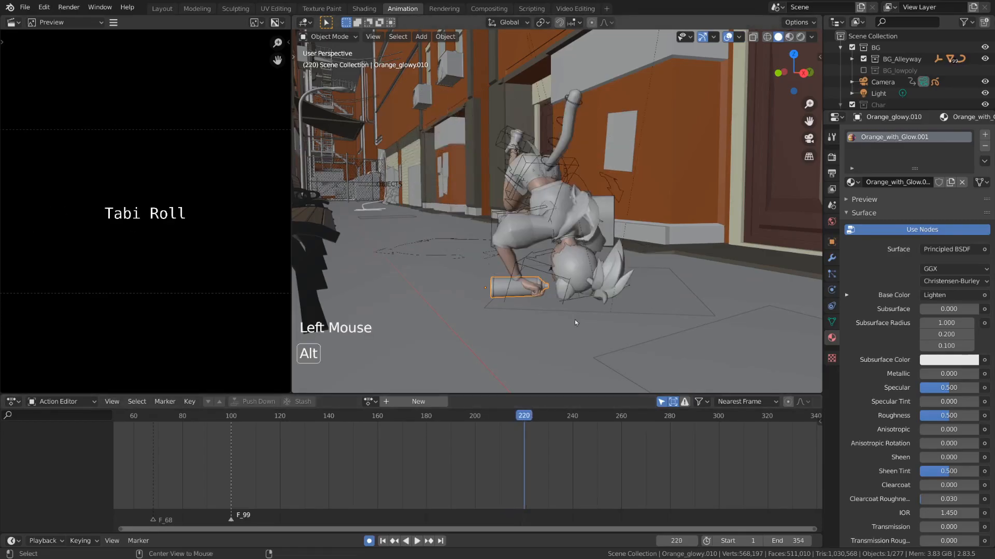
alt+scroll(586, 313, up, 1)
alt+scroll(585, 313, down, 1)
alt+scroll(585, 313, up, 1)
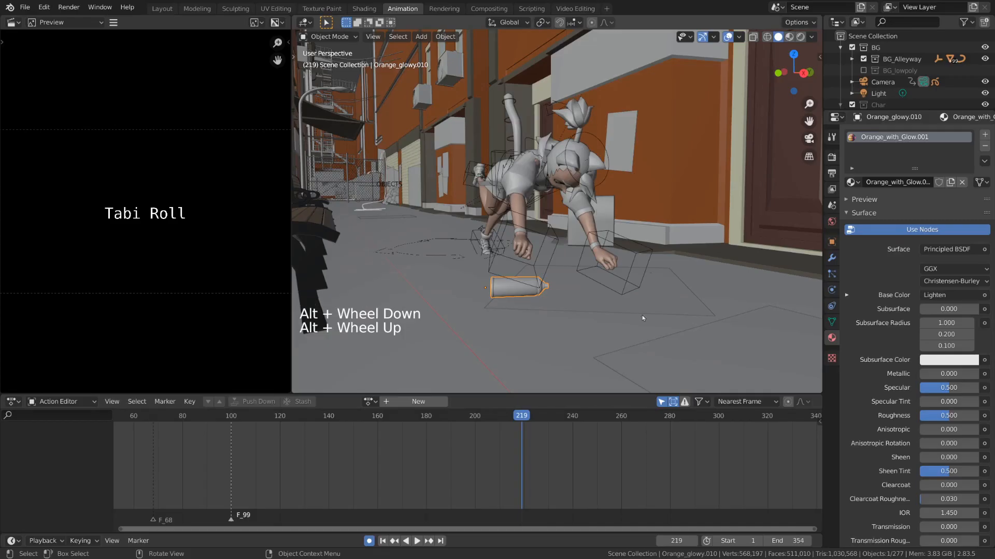
key(i)
click(606, 340)
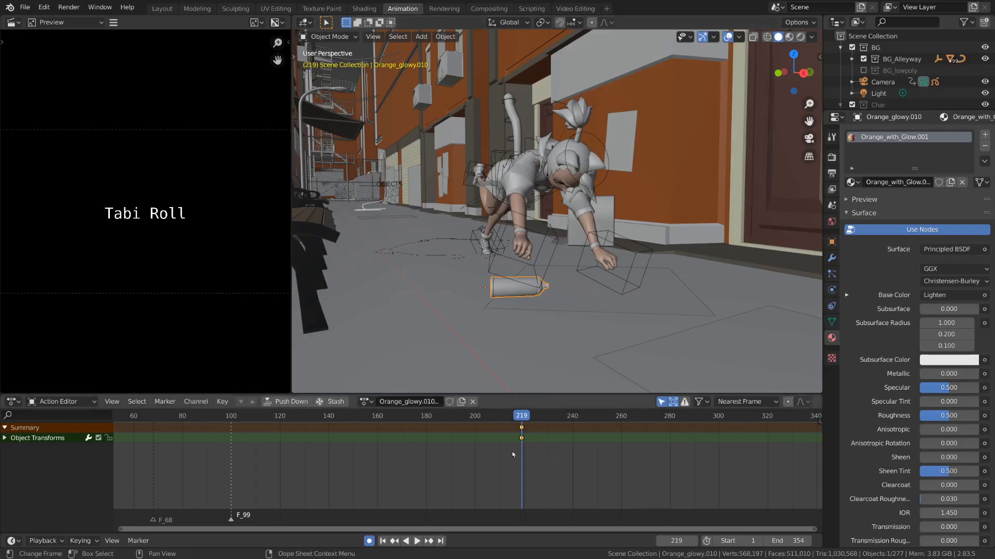
Step: Add a Child Of object constraint to the can at frame 220, where the hand makes contact
alt+scroll(605, 322, up, 1)
alt+scroll(605, 321, down, 2)
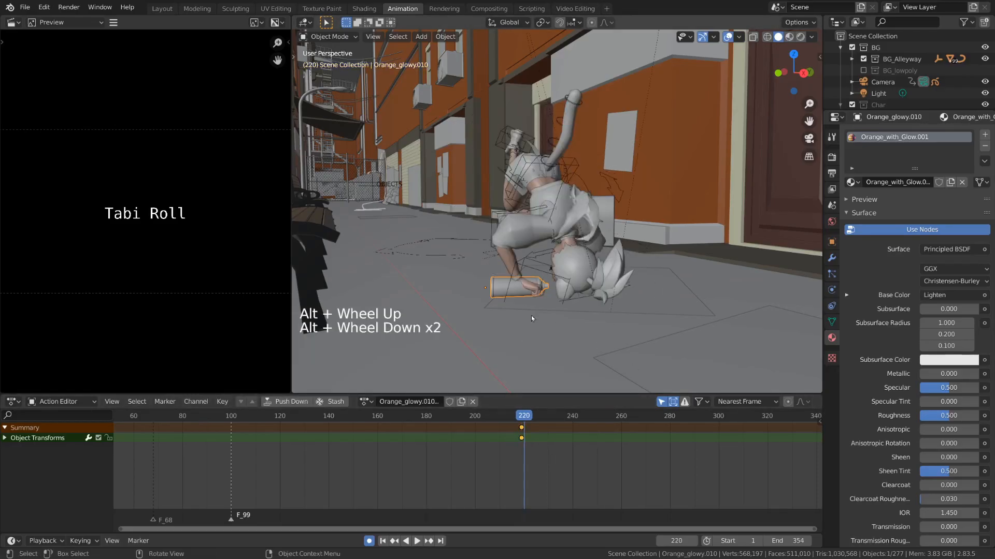
click(497, 289)
click(496, 289)
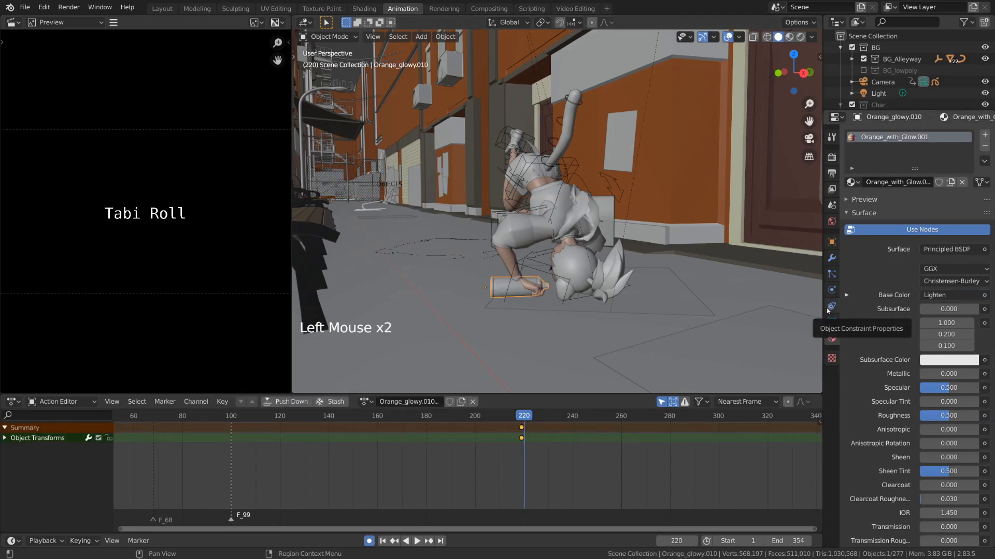
click(828, 309)
click(960, 136)
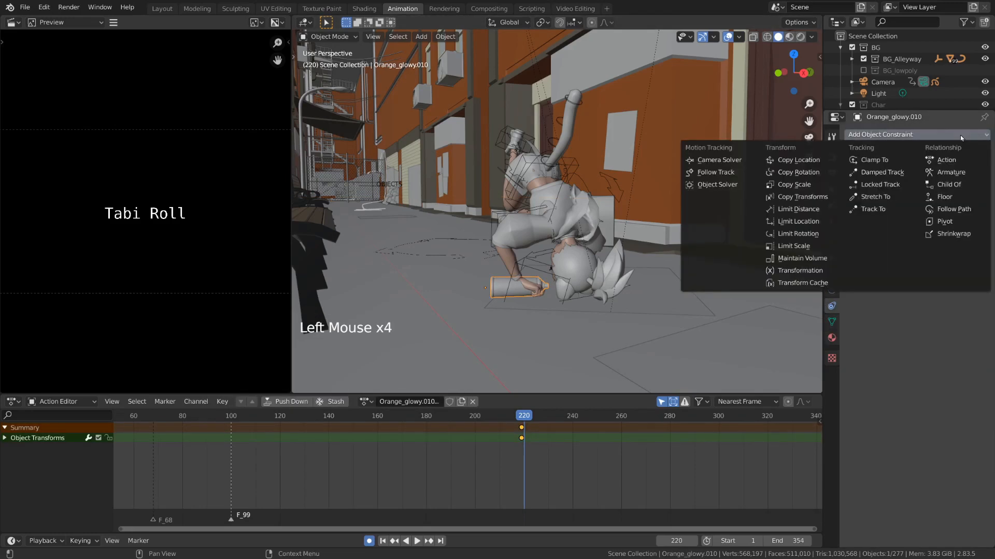
click(978, 191)
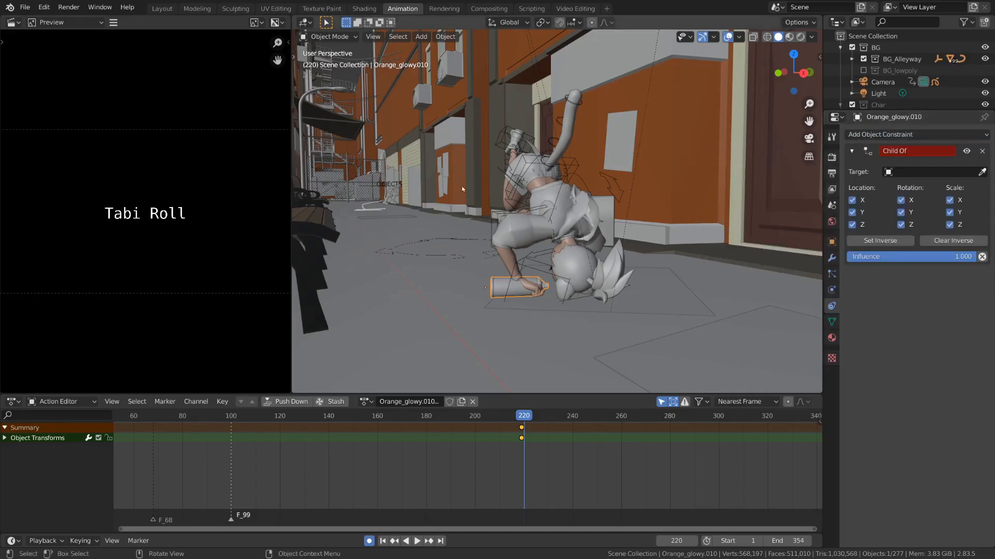
Step: Set the Child Of constraint's target to Abi_rig and its bone to DEF-hand.R
click(942, 172)
text(rig)
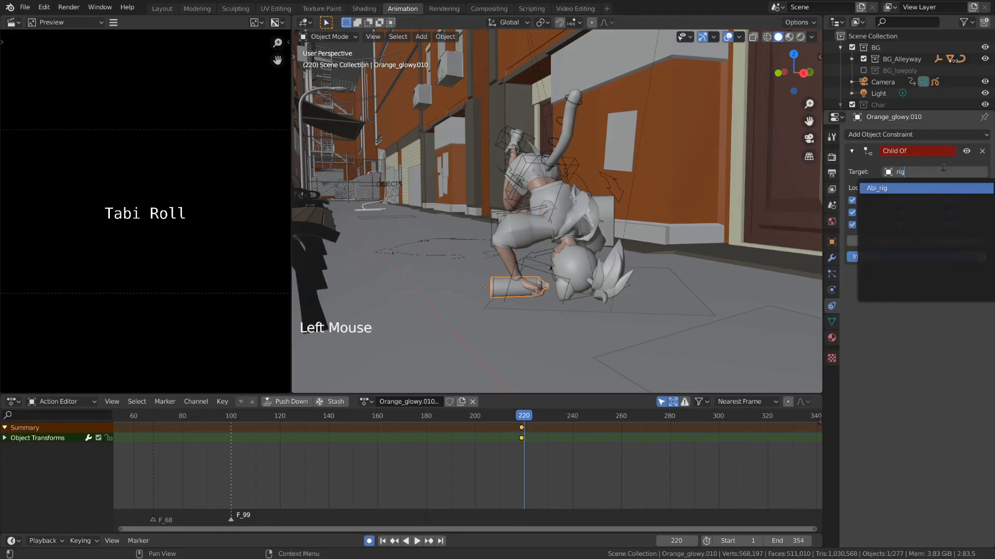
click(911, 189)
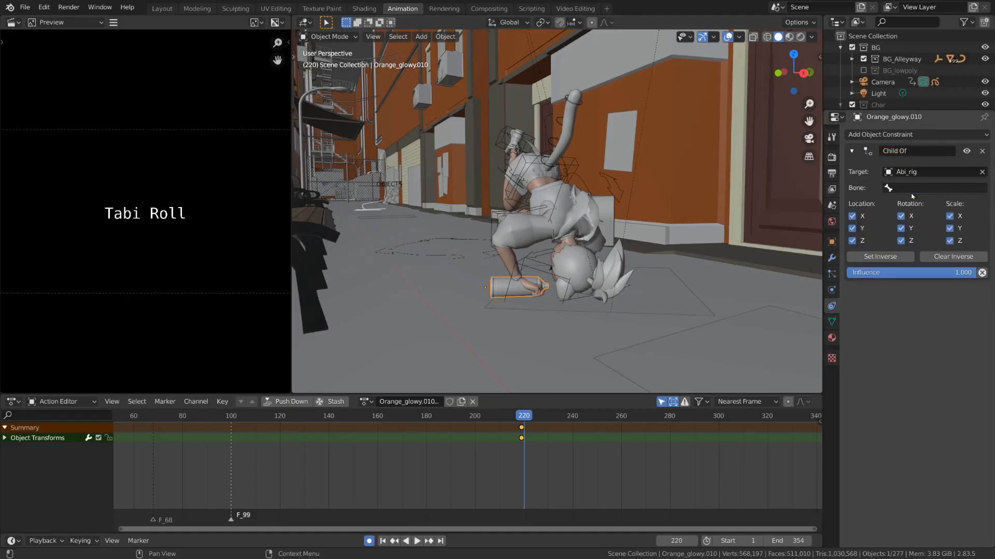
click(914, 188)
text(and)
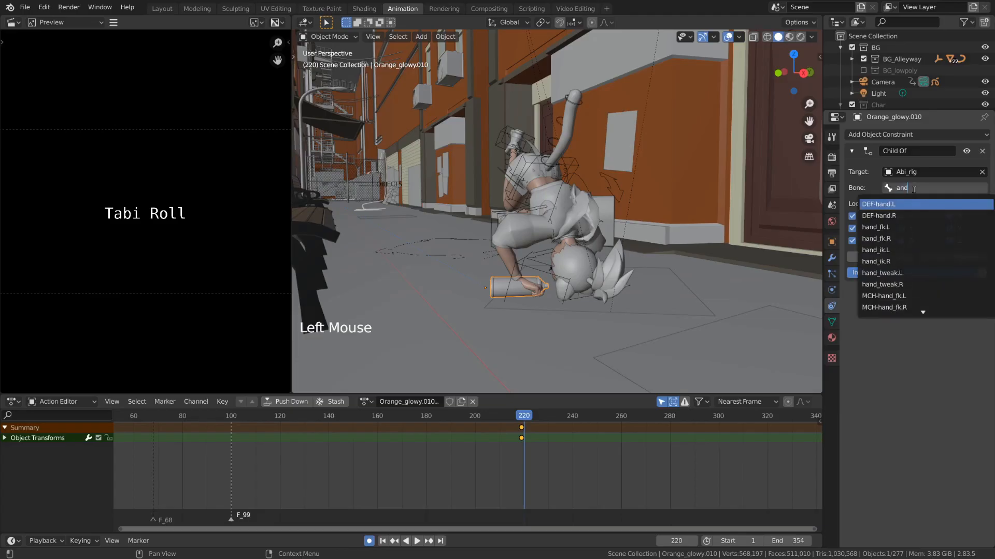
text(.R)
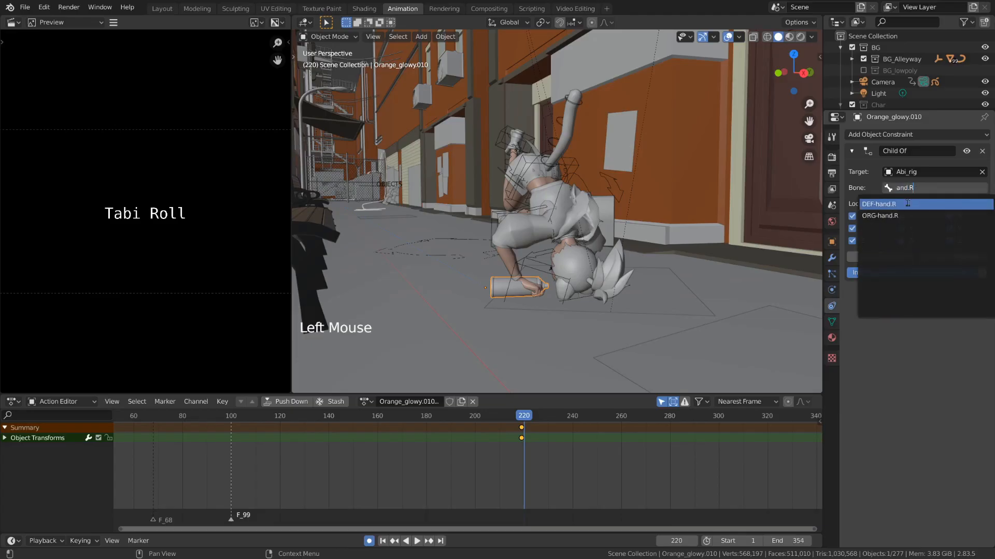
click(907, 203)
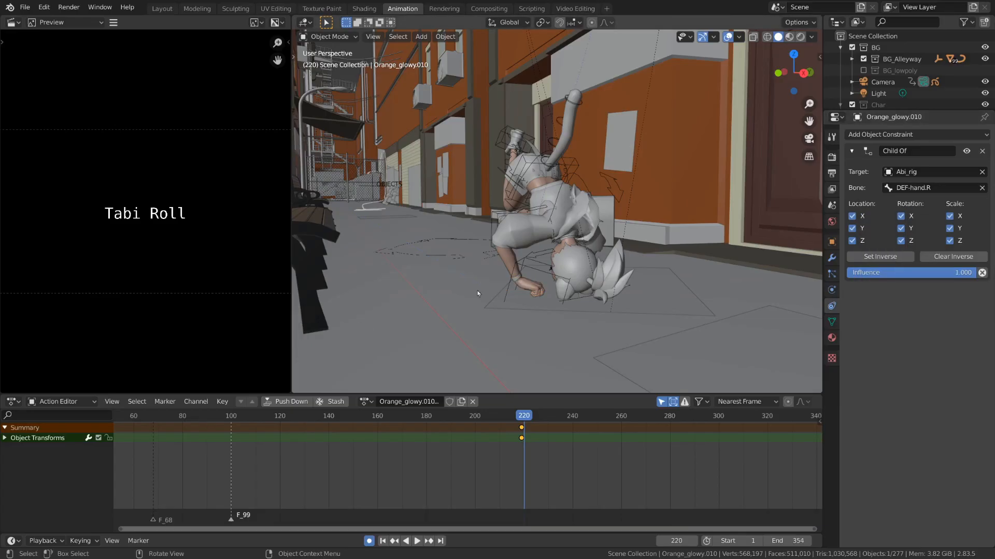
Step: Set the inverse on the Child Of constraint to return the can to its place under the hand
middle_drag(555, 297, 511, 268)
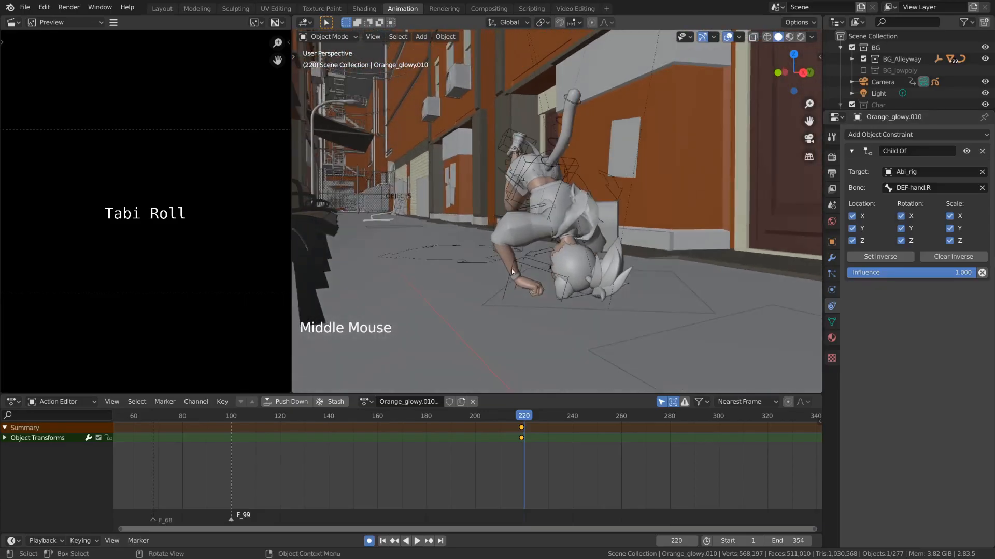
middle_drag(568, 281, 565, 281)
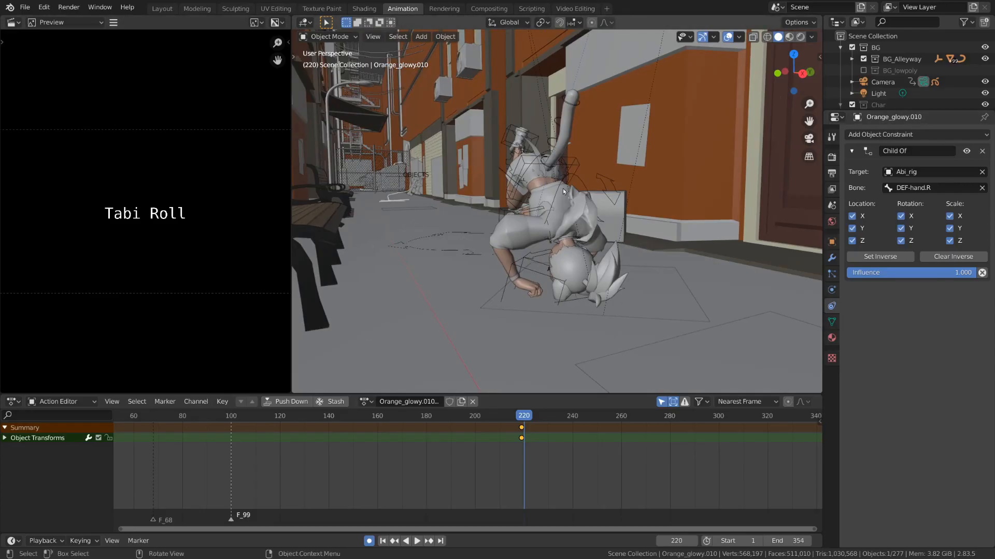
click(905, 256)
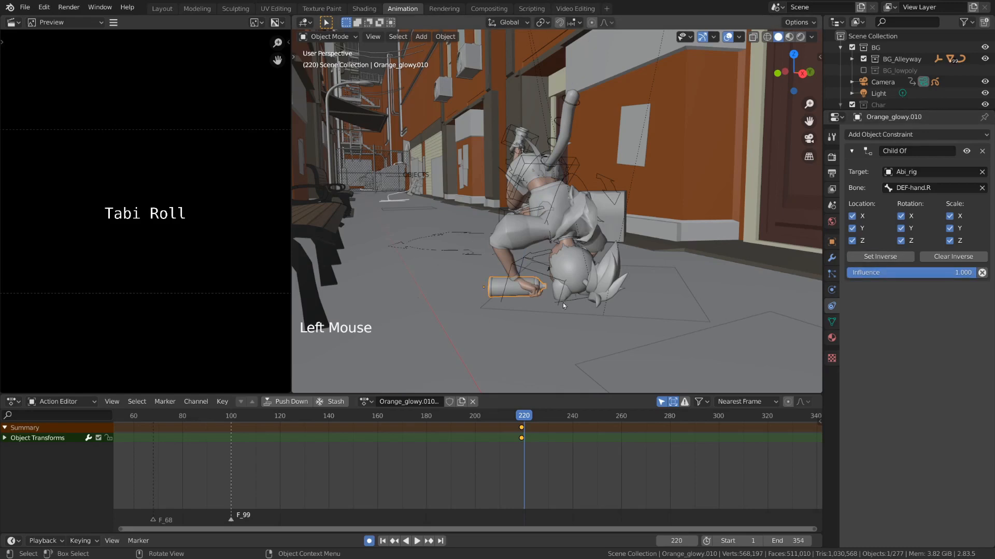
Step: Insert a LocRotScale keyframe on the can at frame 220
shift+middle_drag(563, 302, 601, 289)
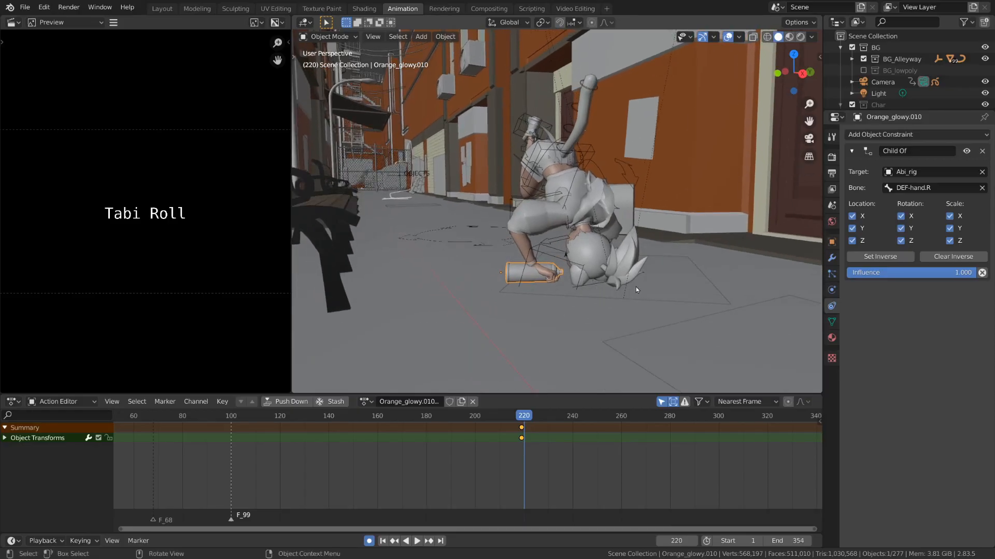
key(i)
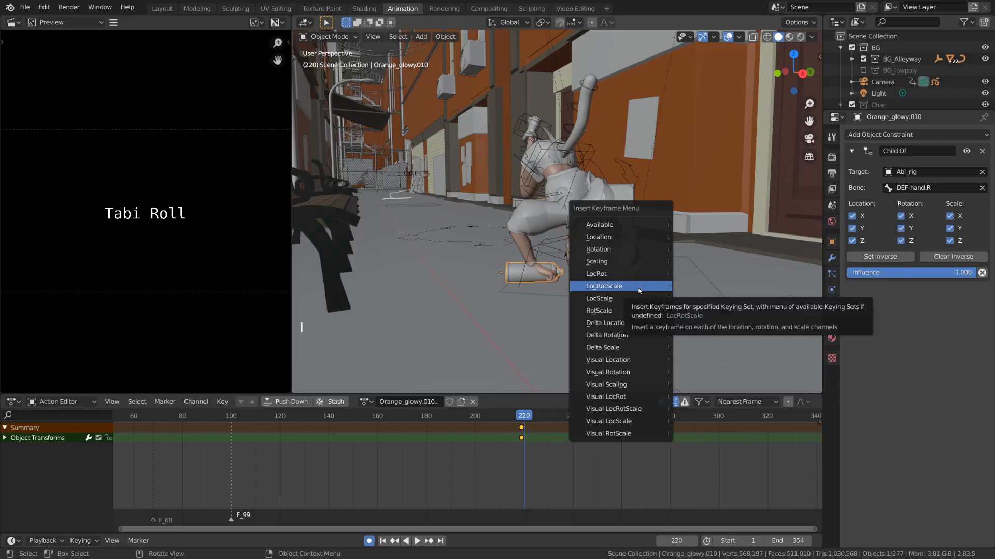
click(639, 290)
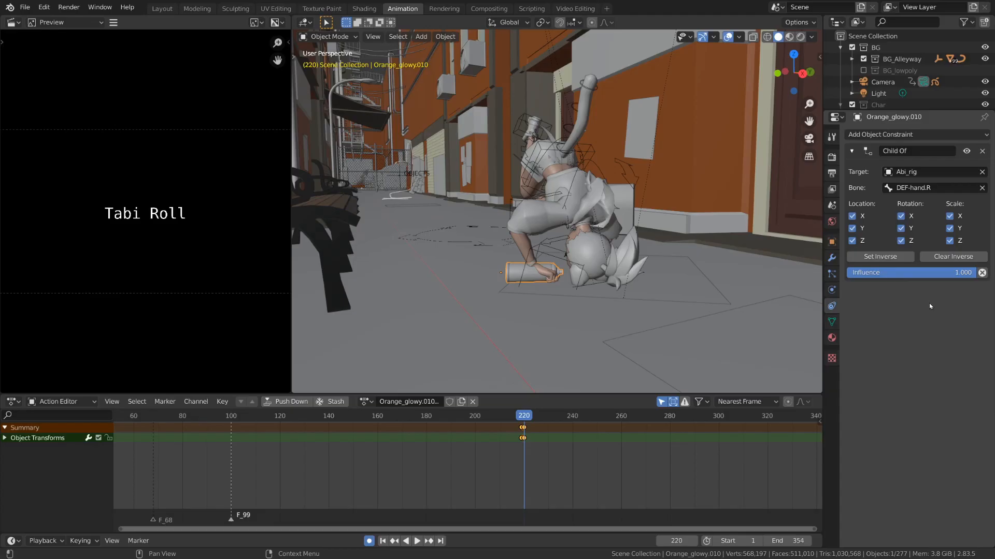
Step: Check the can's motion across the neighbouring frames and keyframe the Child Of influence at 1.000 on frame 220
alt+scroll(727, 307, up, 5)
alt+scroll(727, 307, up, 1)
alt+scroll(727, 308, down, 9)
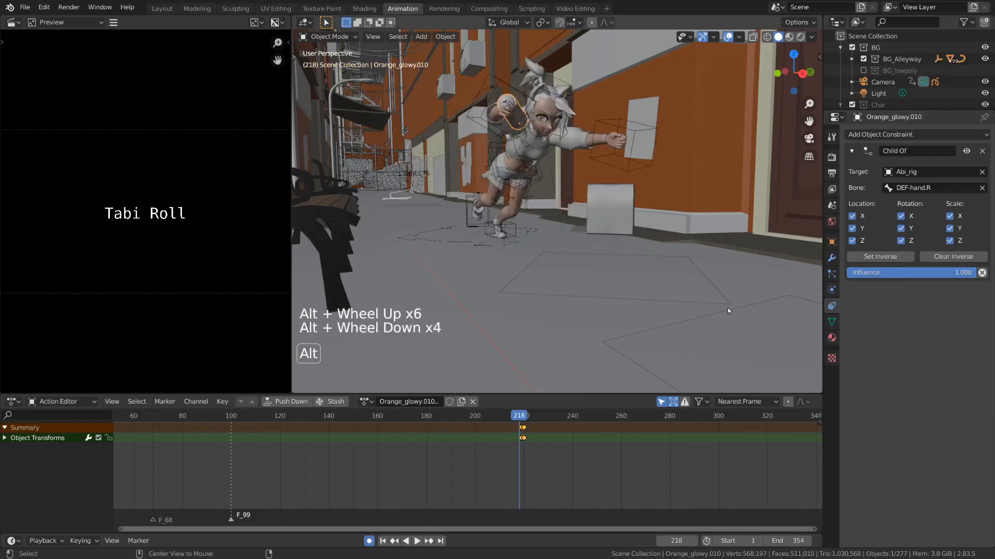
alt+scroll(728, 307, up, 3)
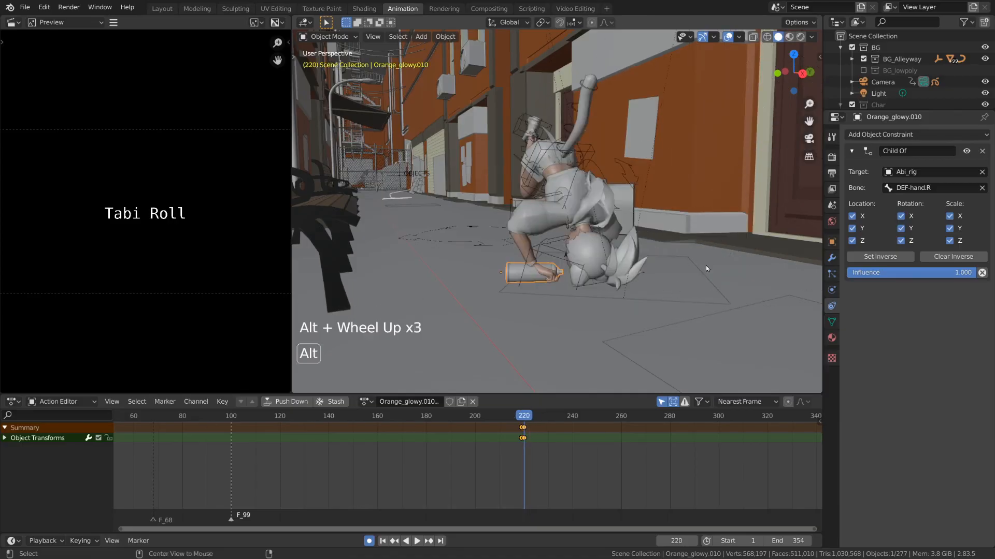
alt+scroll(705, 266, up, 1)
alt+scroll(705, 265, down, 1)
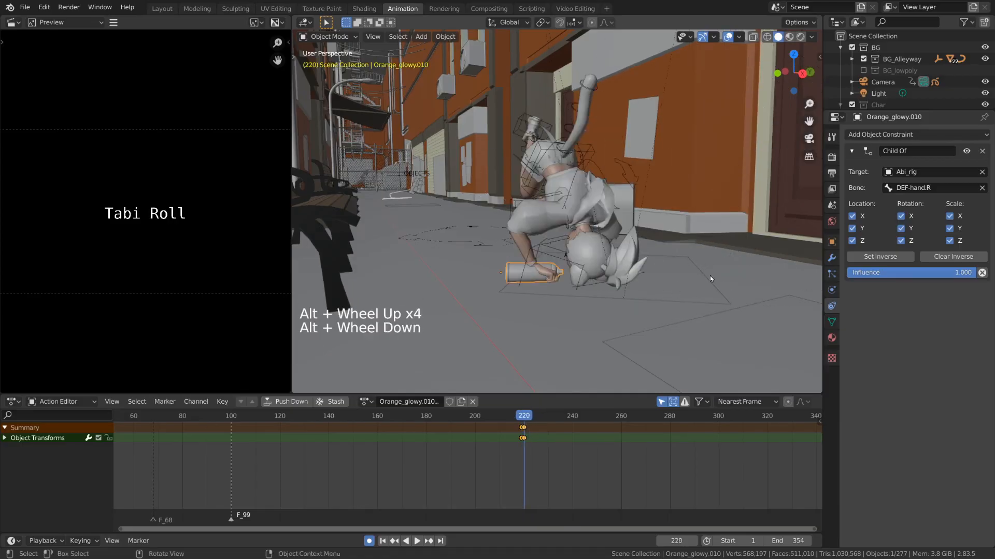
right_click(934, 273)
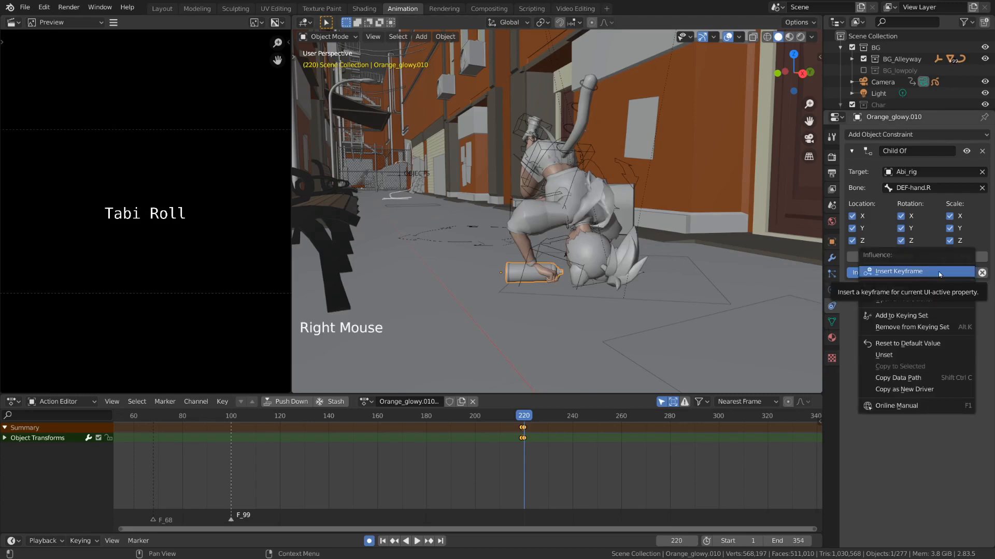
click(940, 273)
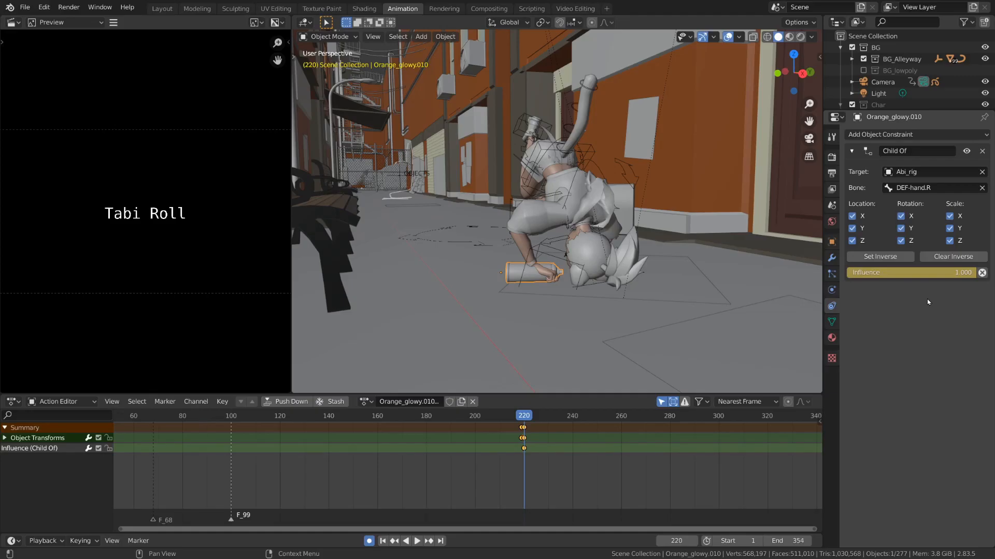
Step: Set the Child Of influence to 0.000 with a keyframe at frame 219 and check the switch between frames 219 and 220
alt+scroll(710, 281, up, 1)
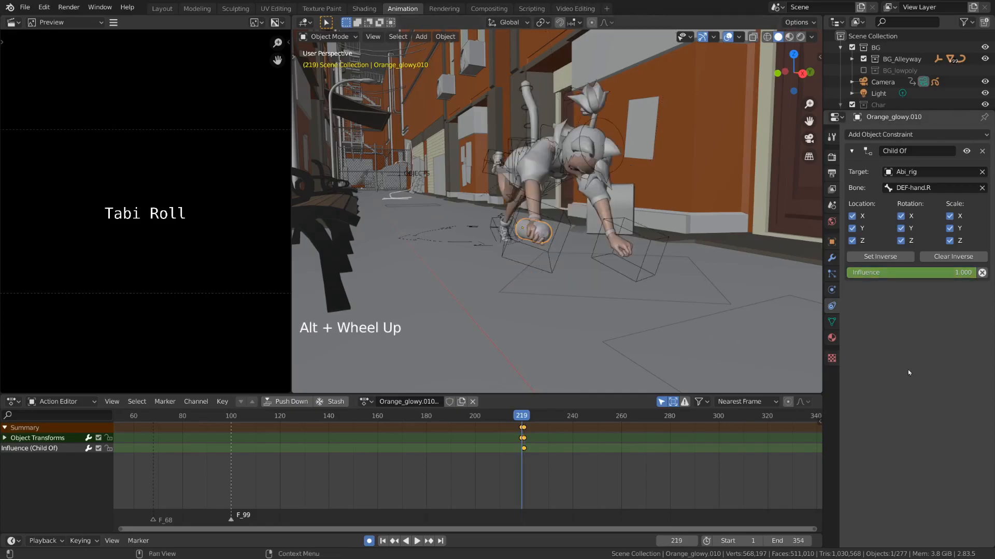
drag(959, 276, 830, 276)
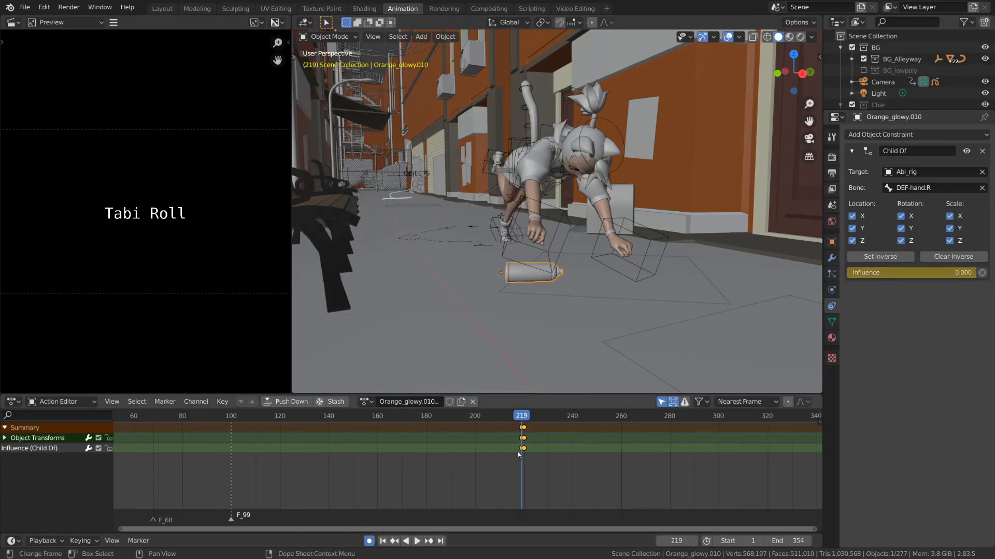
alt+scroll(611, 465, up, 1)
alt+scroll(613, 466, down, 2)
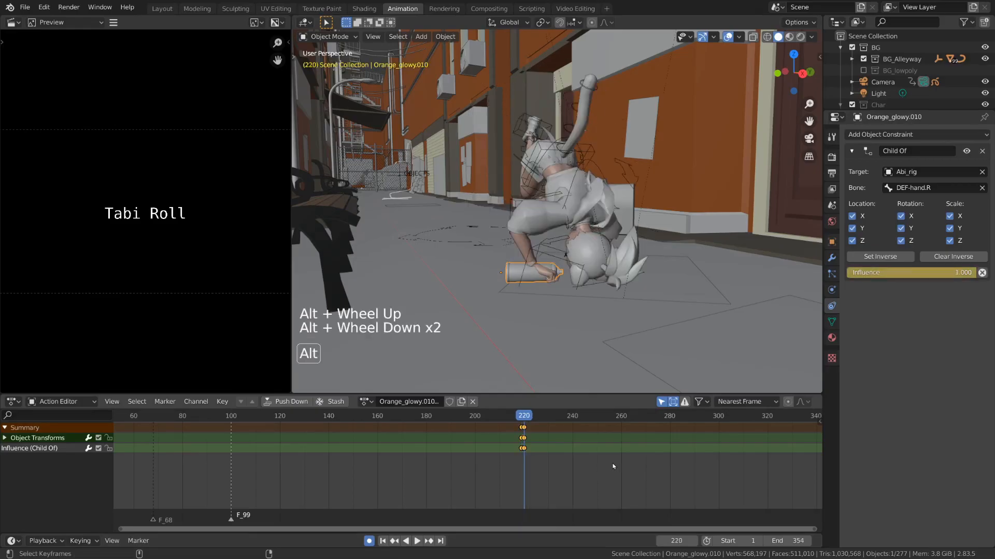
alt+scroll(613, 467, down, 1)
alt+scroll(613, 467, up, 2)
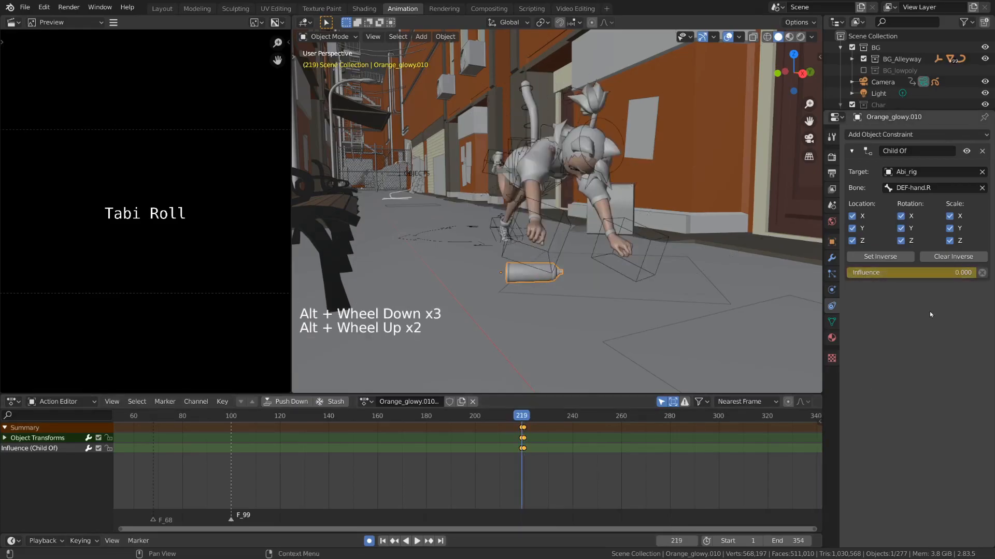
right_click(910, 273)
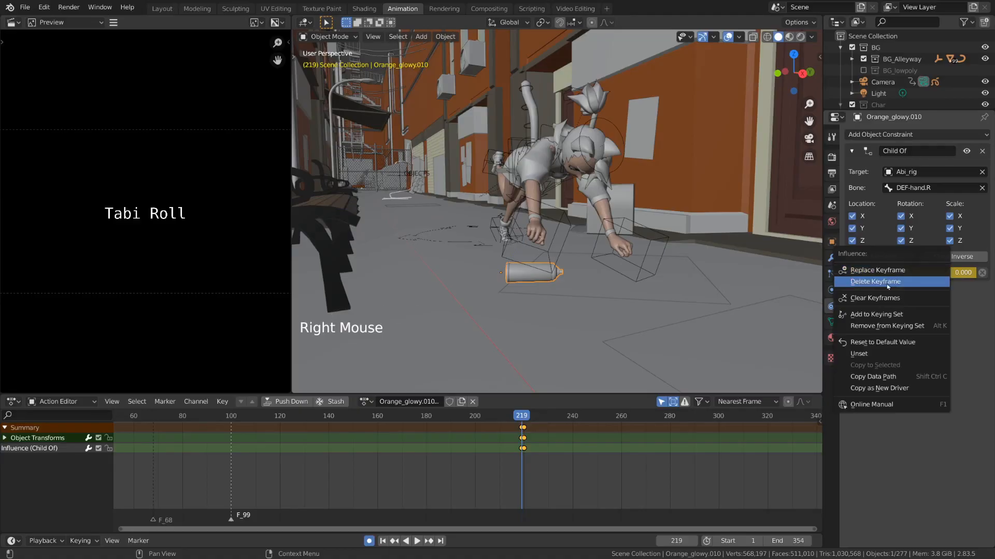
click(911, 271)
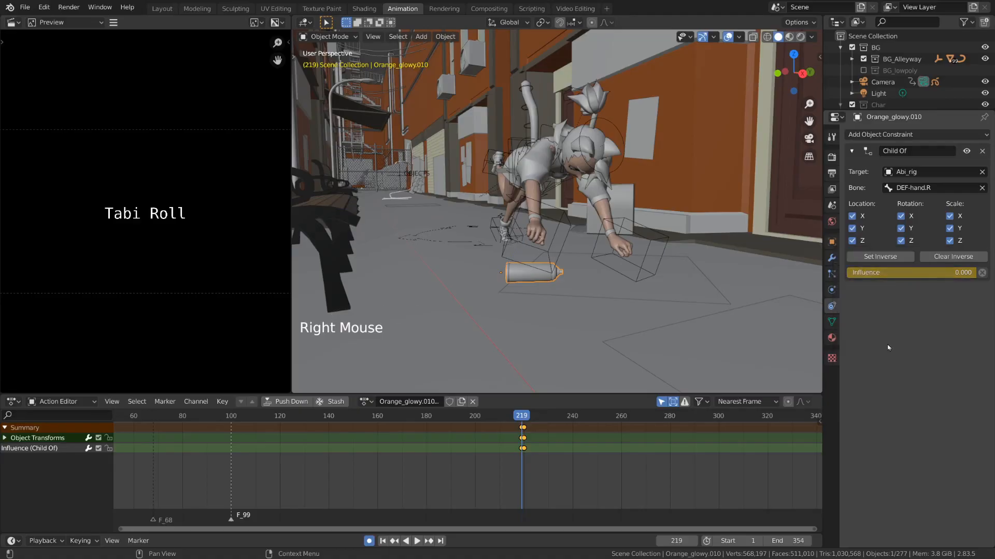
alt+scroll(888, 276, up, 3)
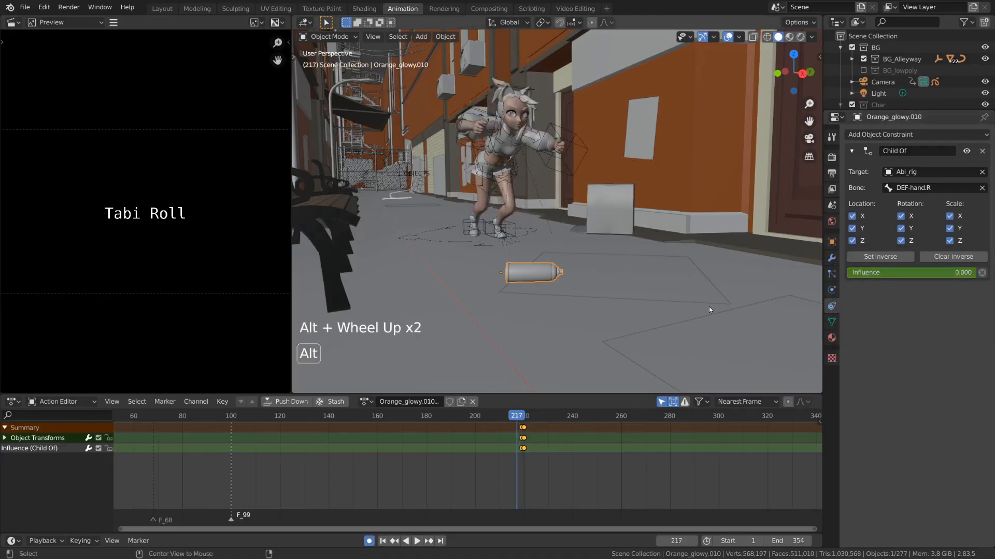
key(i)
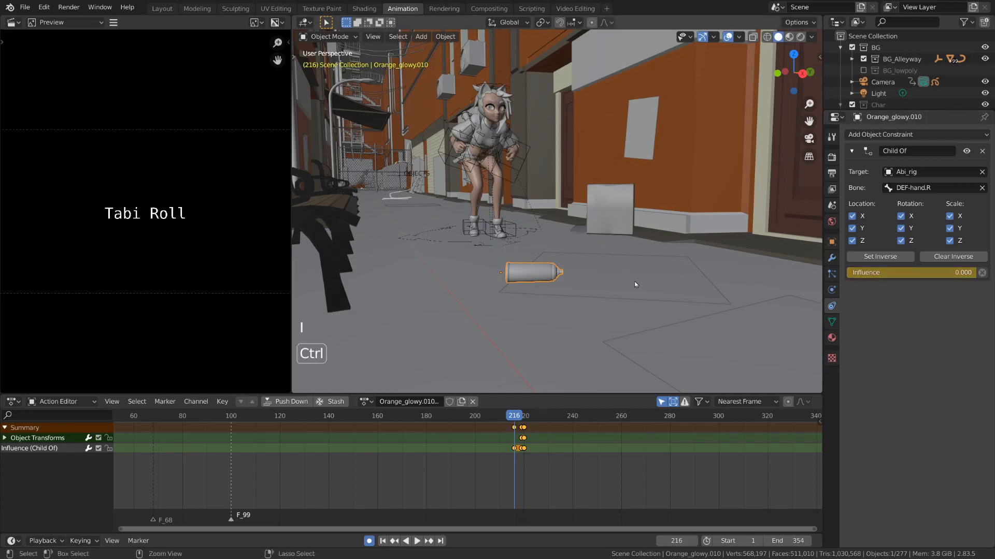
key(ctrl+z)
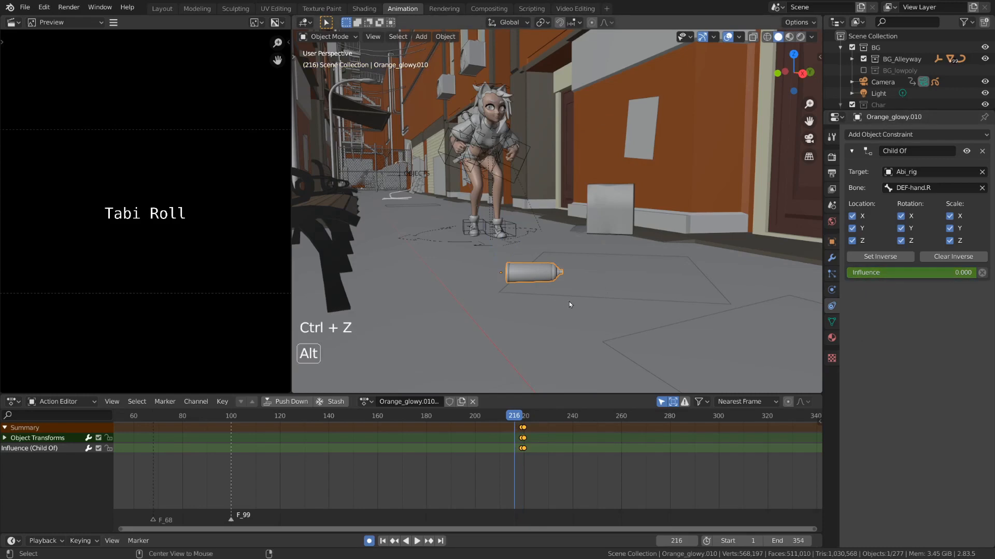
Step: Review the can pickup by playing and scrubbing repeatedly through frames 204 to 221
alt+scroll(569, 301, down, 6)
alt+scroll(568, 304, up, 3)
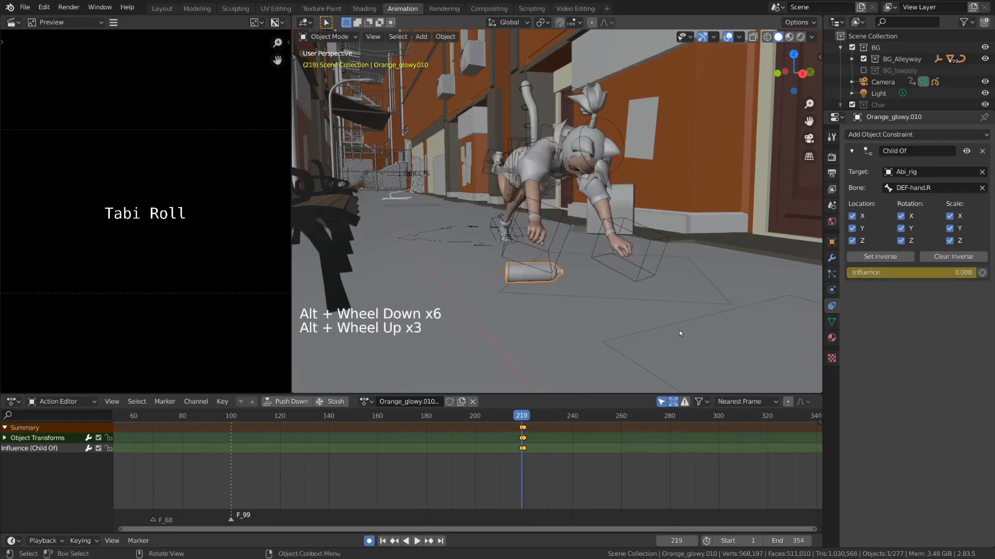
click(485, 416)
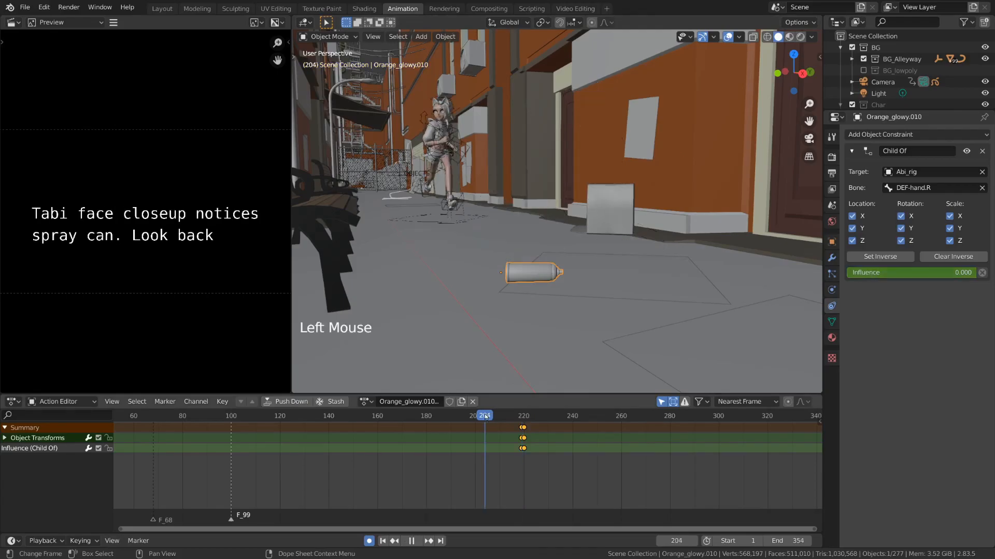
key(space)
key(space)
click(514, 416)
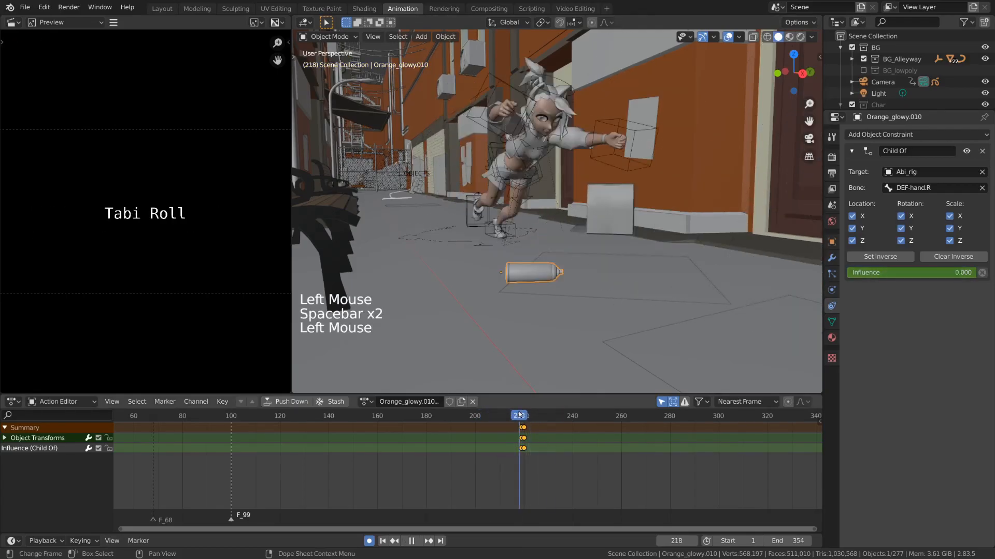
click(505, 416)
key(space)
key(space)
click(505, 416)
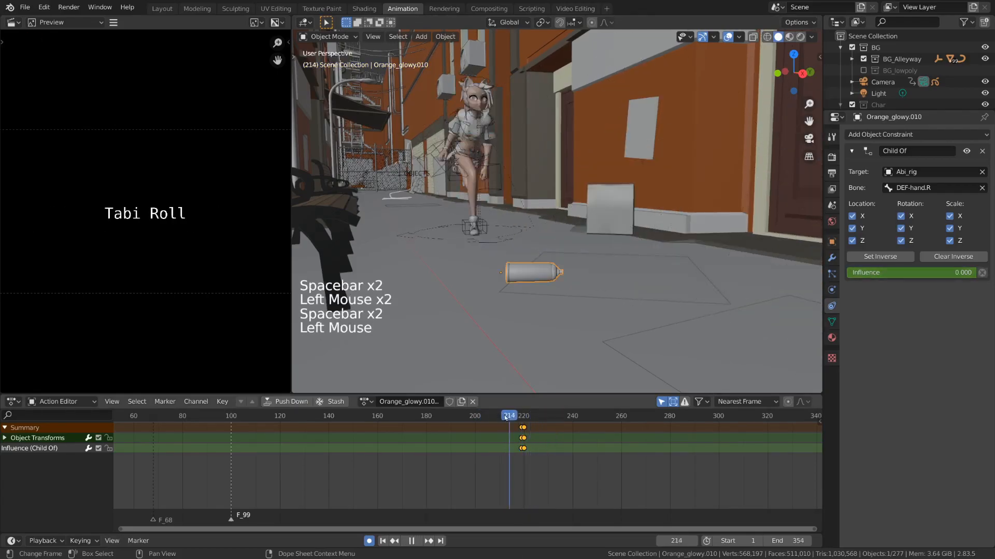
key(space)
key(space)
click(503, 416)
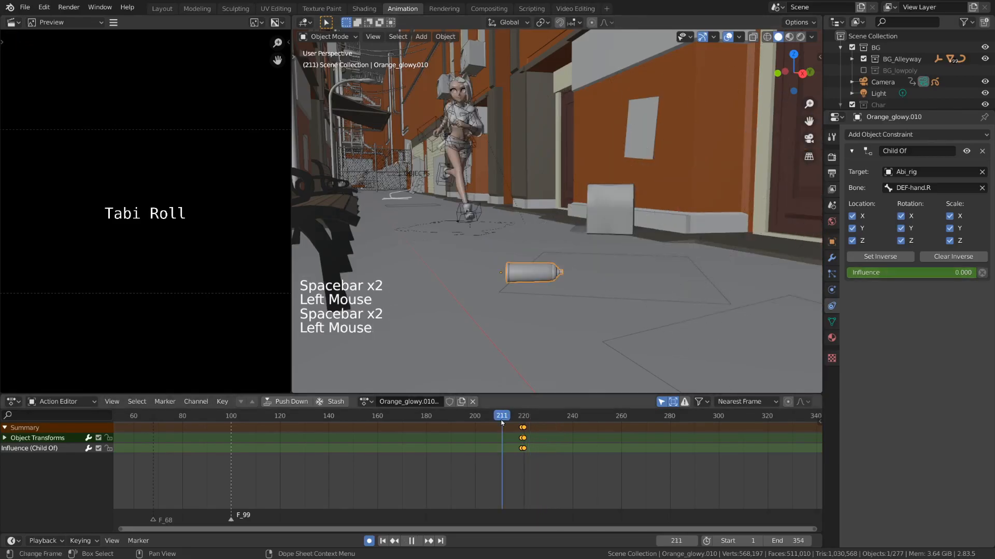
alt+scroll(606, 339, down, 3)
alt+scroll(614, 335, down, 12)
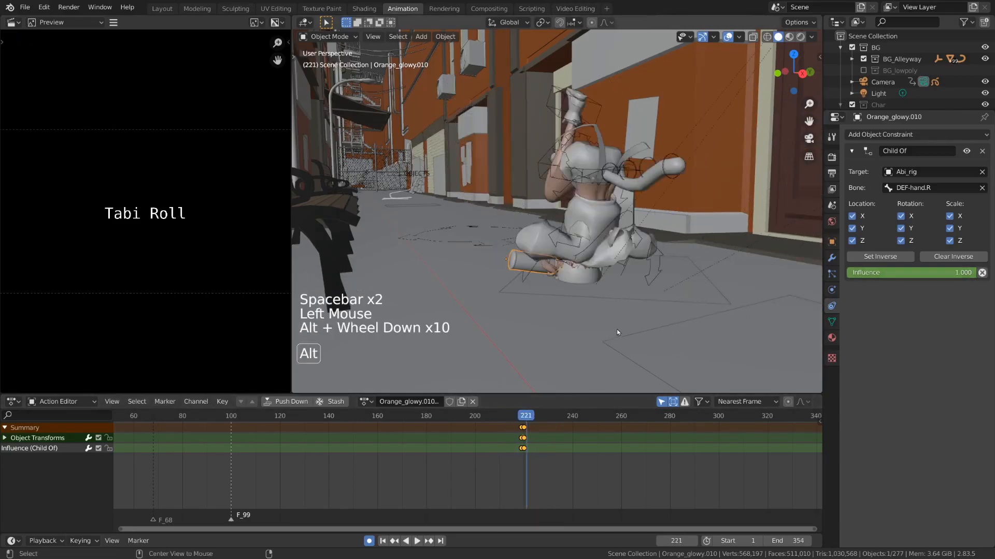
Step: Focus on the can and, at frame 234, move and rotate it into the grip of the character's right hand
key(KP_Decimal)
middle_drag(618, 328, 575, 288)
scroll(580, 284, down, 3)
middle_drag(584, 280, 616, 272)
shift+middle_drag(616, 272, 575, 259)
scroll(592, 277, down, 4)
alt+scroll(555, 276, down, 8)
scroll(538, 252, up, 3)
key(g)
click(596, 242)
key(r)
key(r)
click(611, 245)
Step: Refine the can's position and rotation in the hand at frame 234, judging the grip from another angle
key(g)
middle_drag(565, 266, 505, 281)
key(g)
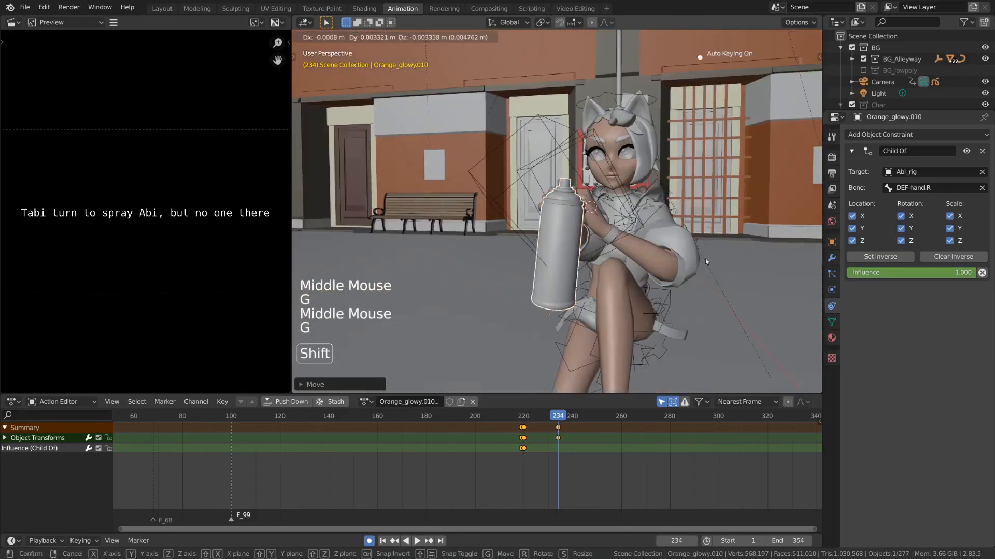
key(r)
key(g)
scroll(582, 230, down, 3)
key(r)
Step: Shift the can's grip keyframe from frame 234 to frame 223
click(558, 439)
key(g)
click(532, 440)
Step: Play the animation on from frame 221 and inspect the can's fit in the hand from several angles
click(526, 416)
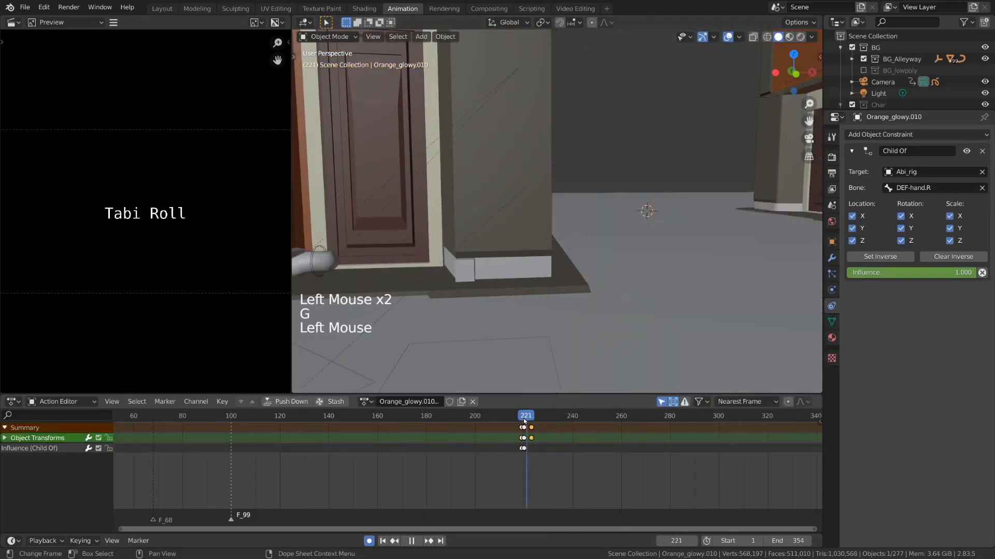
scroll(583, 279, down, 3)
key(space)
key(space)
scroll(575, 280, up, 3)
mouse_move(583, 279)
middle_down()
mouse_move(566, 282)
mouse_move(575, 282)
middle_up()
middle_drag(575, 283, 582, 284)
middle_drag(582, 283, 602, 285)
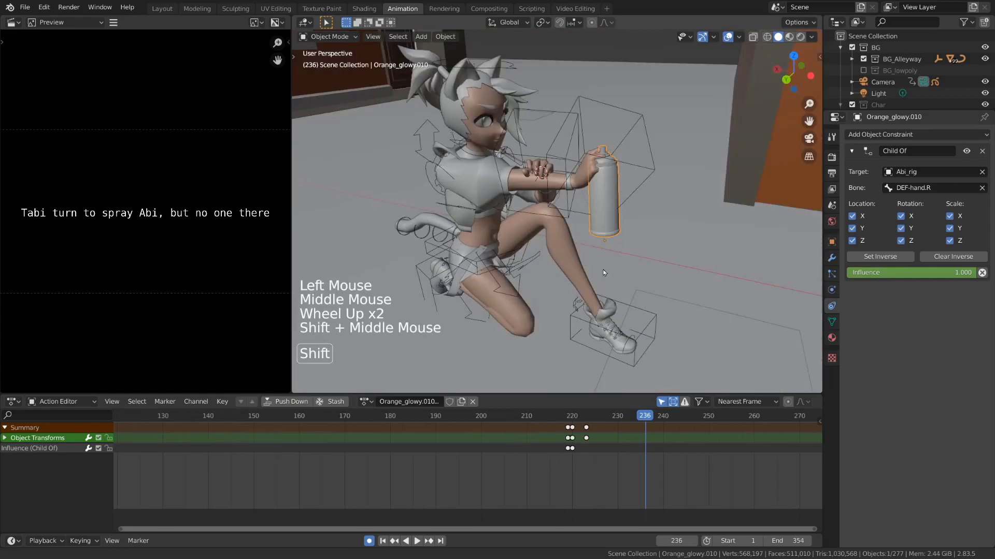
middle_drag(601, 342, 611, 350)
Step: Keyframe the can's object transforms and the Child Of influence at 1.000 on frame 228
click(596, 417)
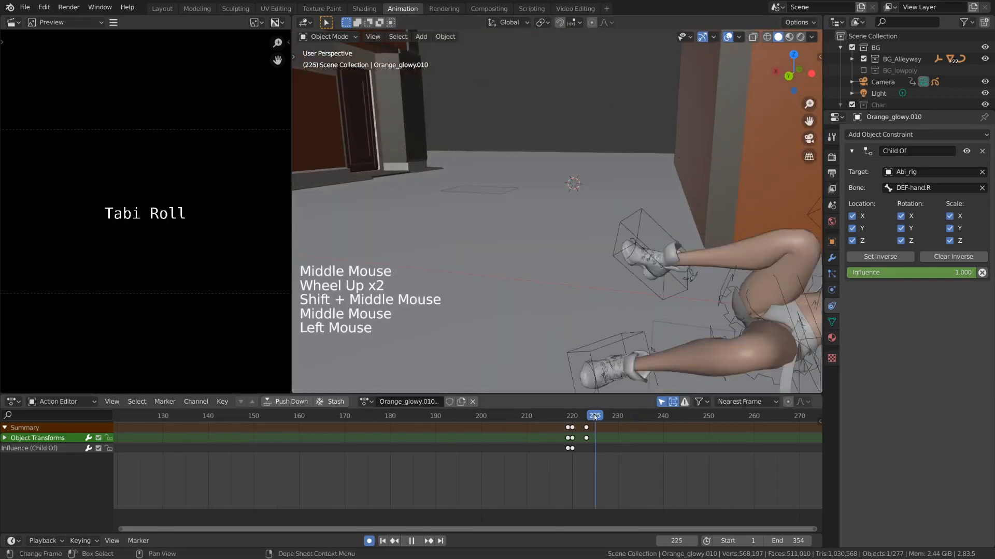
drag(596, 417, 614, 417)
shift+middle_drag(619, 215, 614, 236)
middle_drag(614, 235, 626, 237)
mouse_move(626, 237)
middle_down()
mouse_move(647, 242)
mouse_move(658, 231)
mouse_move(686, 266)
mouse_move(641, 244)
middle_up()
alt+scroll(648, 243, up, 1)
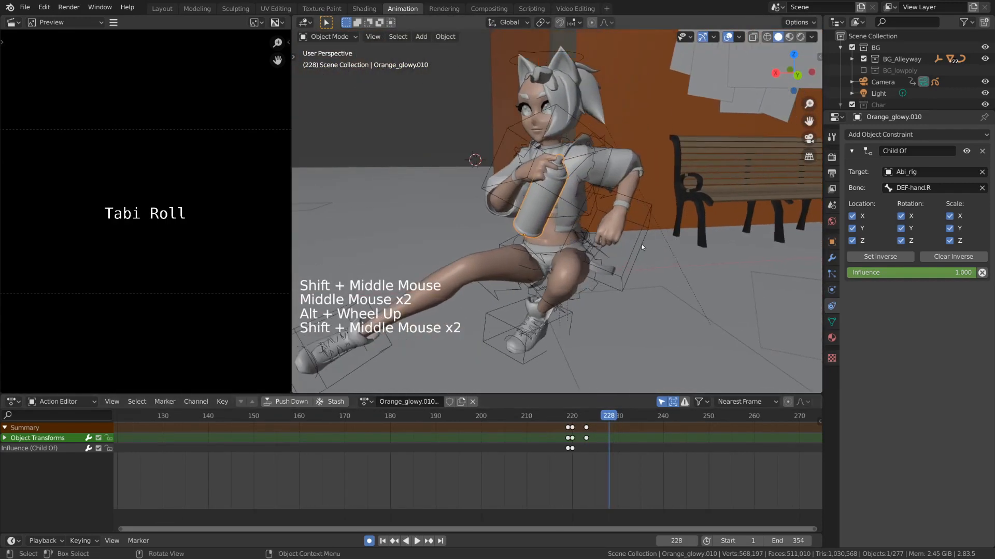
key(i)
click(642, 247)
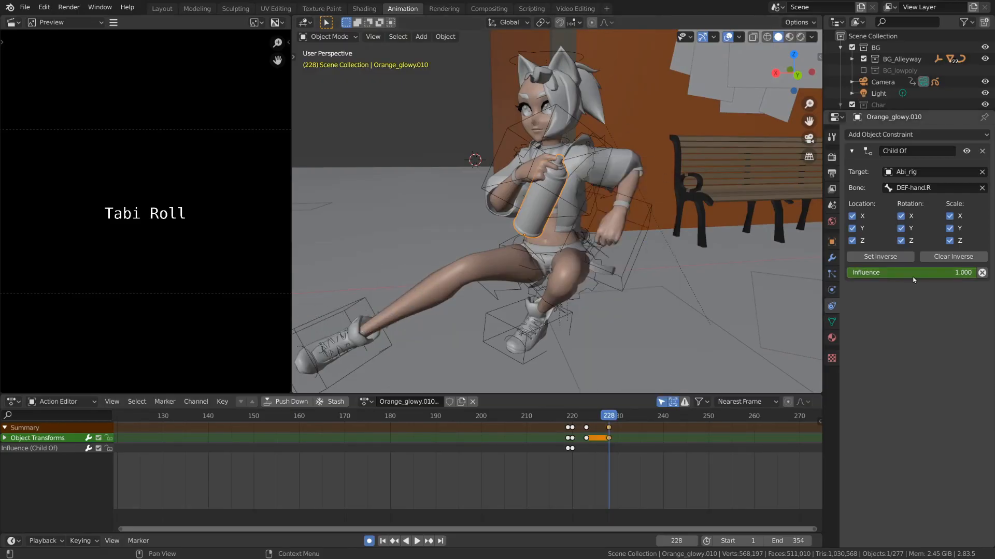
key(i)
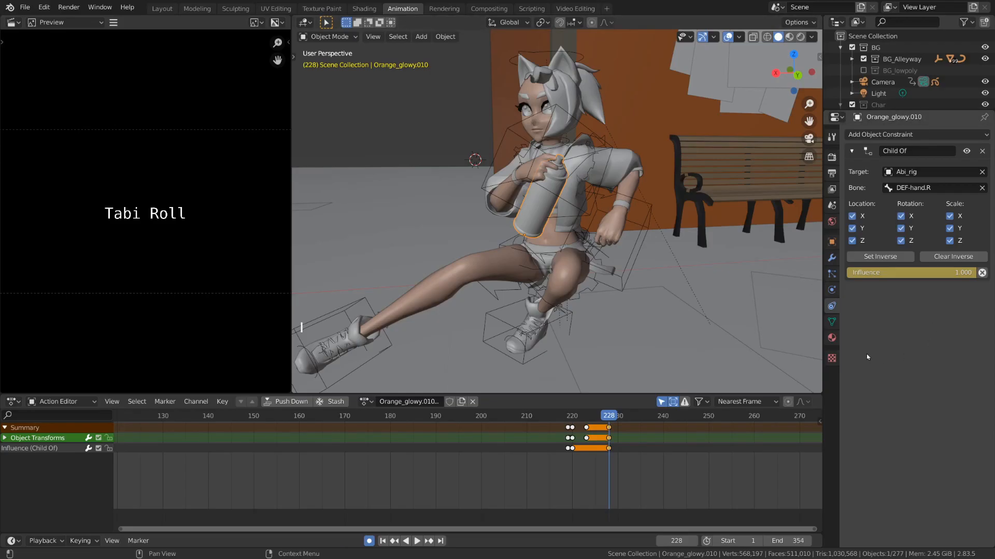
Step: Disable the Child Of constraint at frame 229 while keeping the can's placement, and keyframe influence 0.000 and LocRotScale there
alt+scroll(657, 299, down, 1)
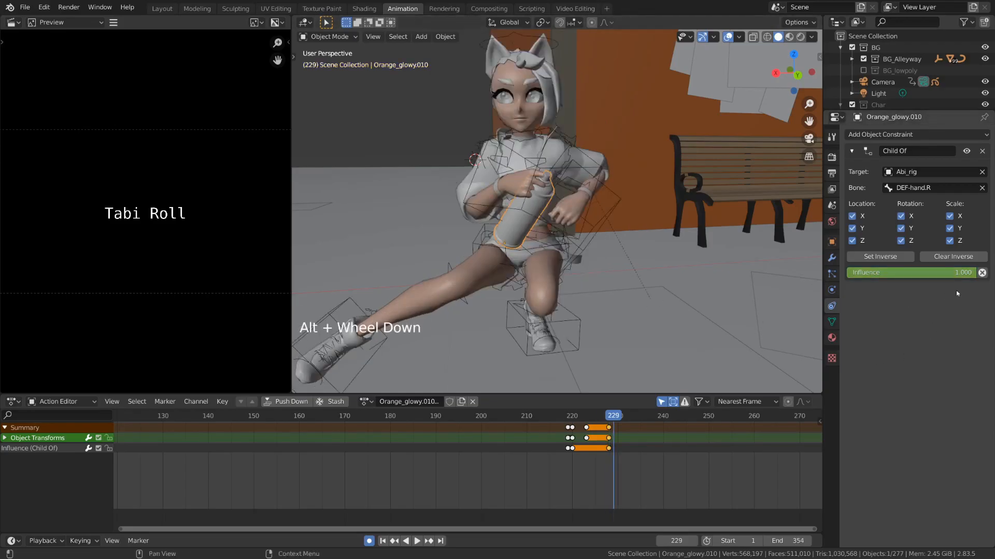
click(982, 273)
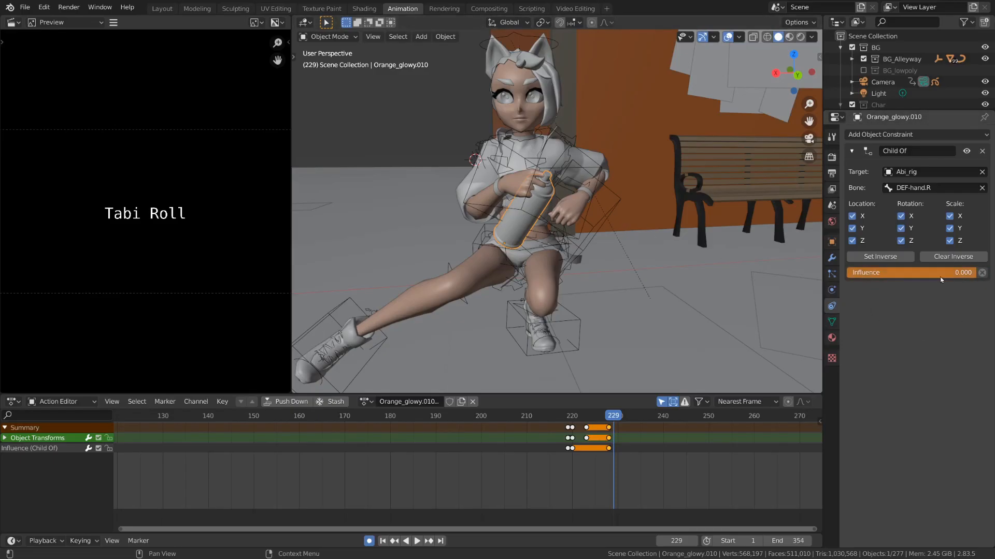
key(i)
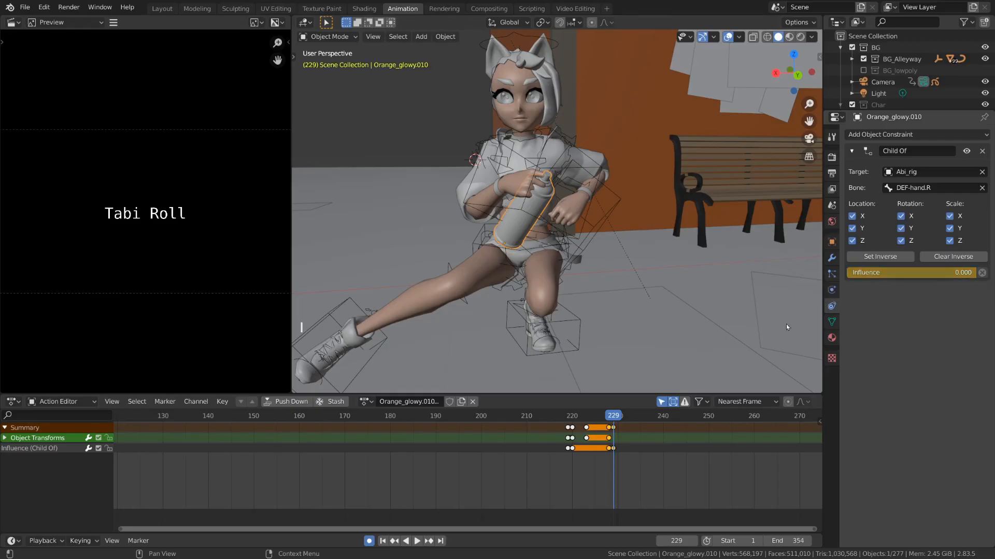
key(i)
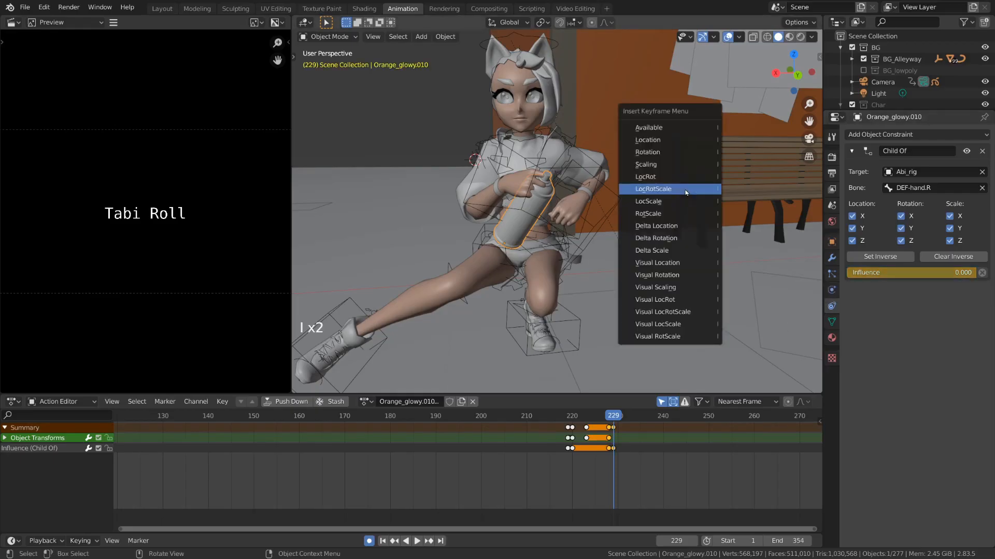
click(685, 192)
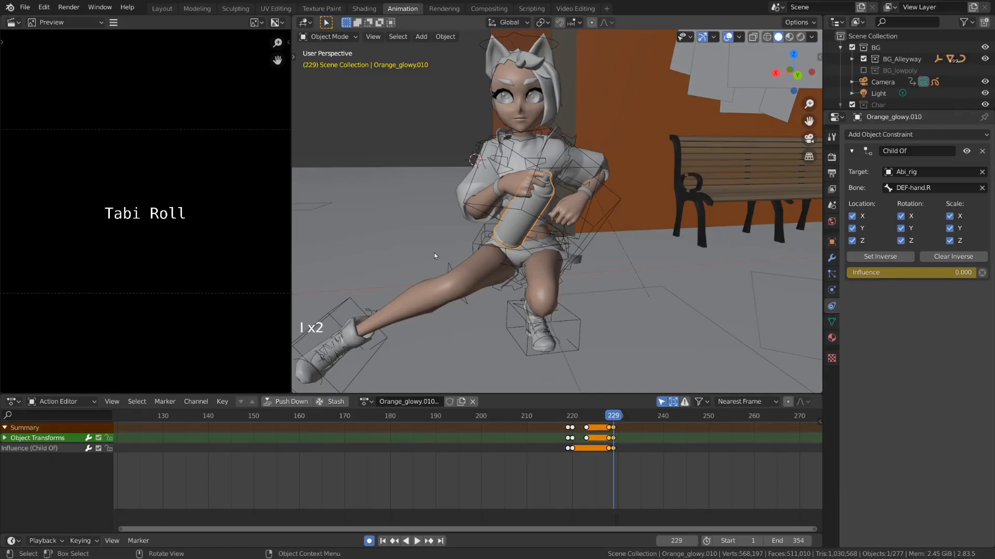
Step: Scrub through frames 226 to 235 to check how the can is released from the hand
alt+scroll(658, 250, up, 3)
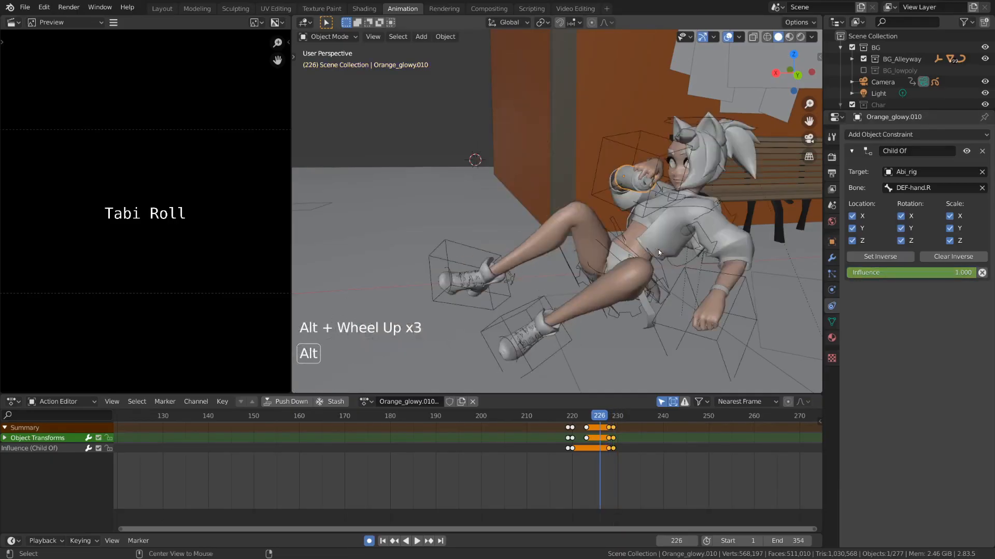
alt+scroll(658, 249, down, 5)
alt+scroll(658, 249, down, 4)
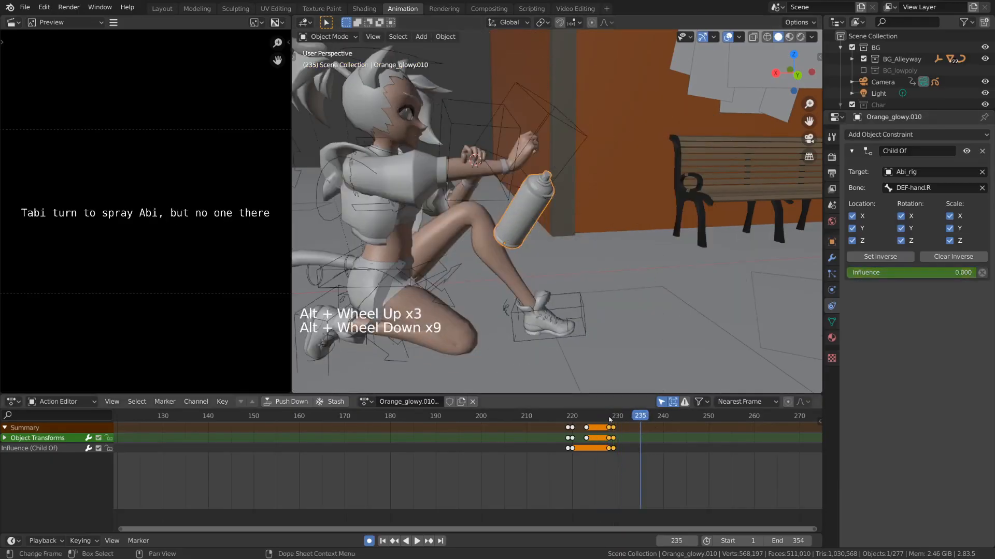
click(582, 417)
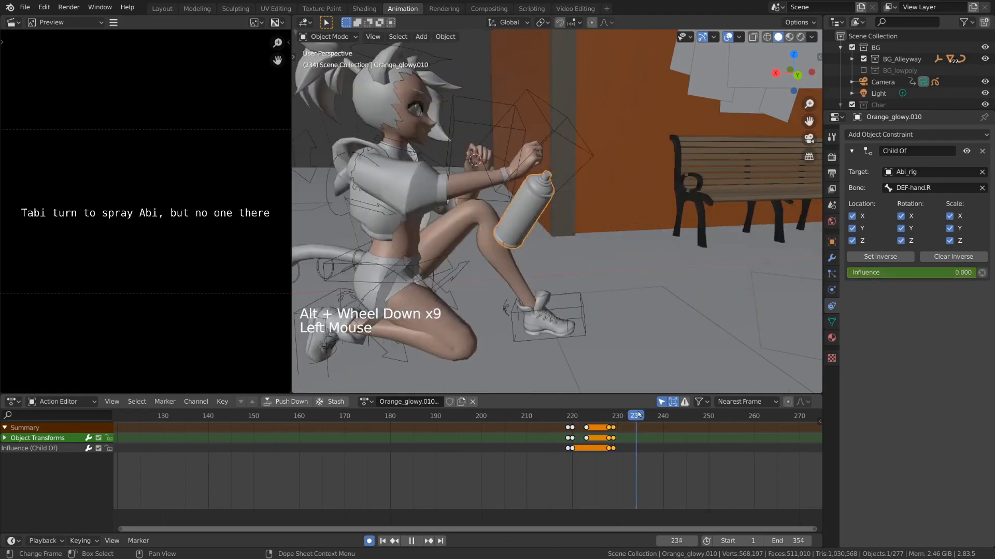
Step: Delete the can's release keyframes around frames 228 and 229
key(alt+a)
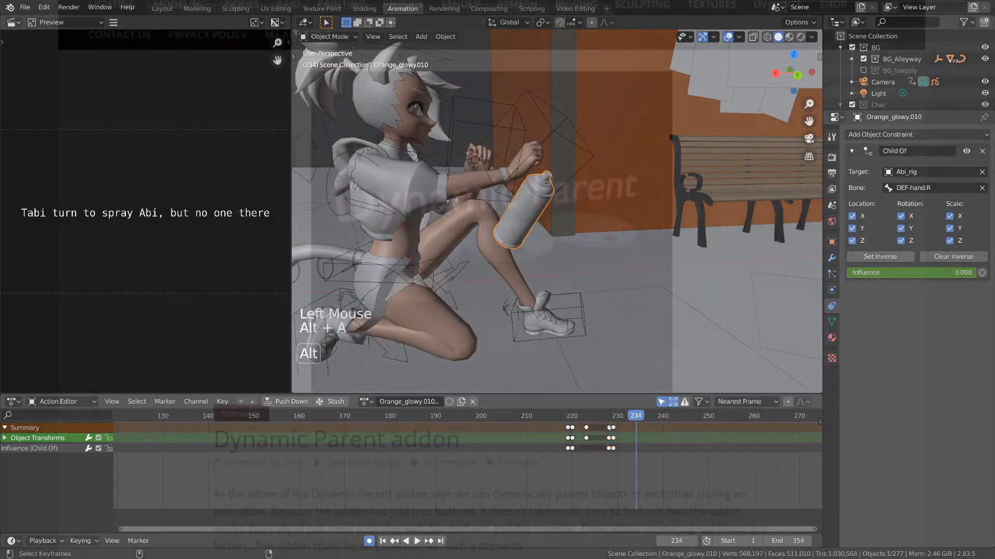
key(b)
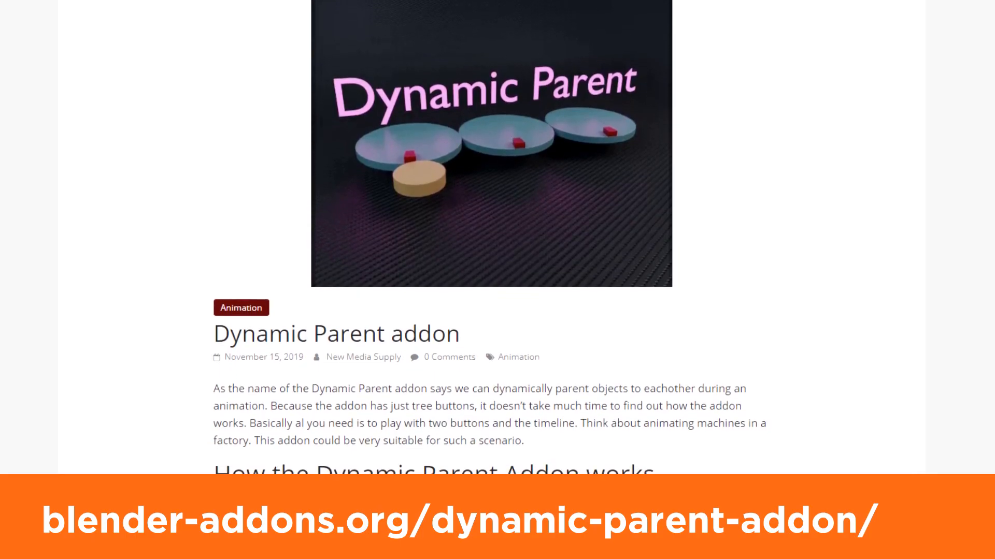
drag(607, 418, 649, 416)
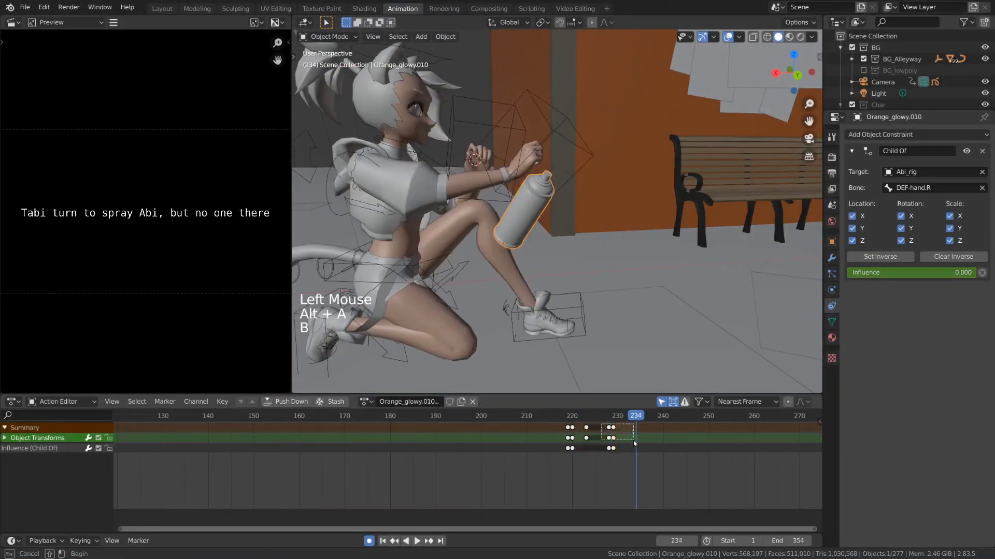
key(x)
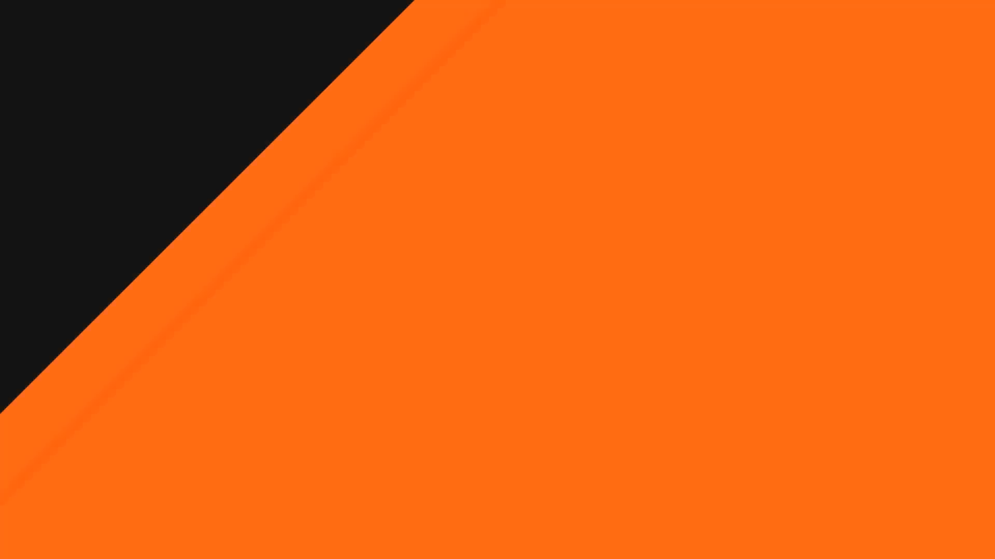
key(a)
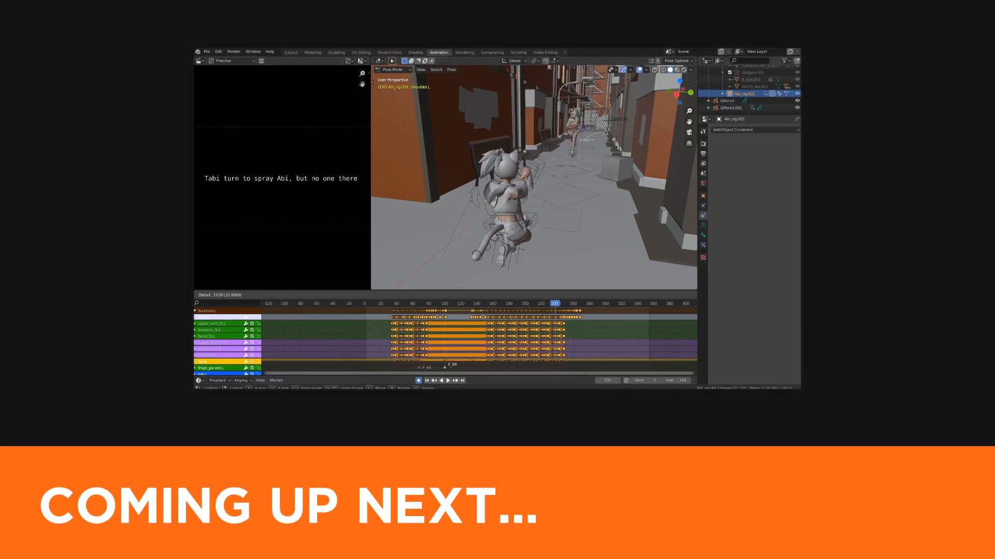
scroll(517, 325, up, 7)
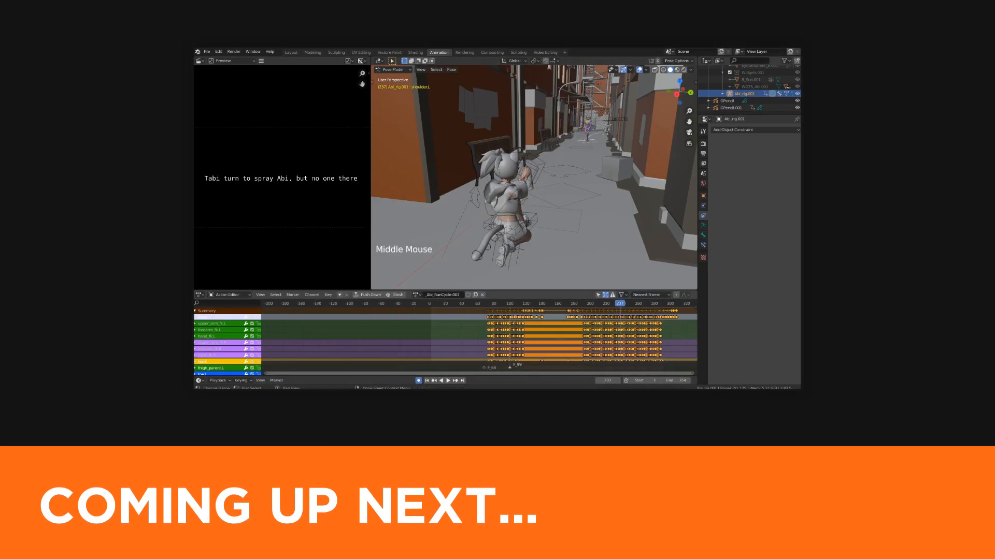